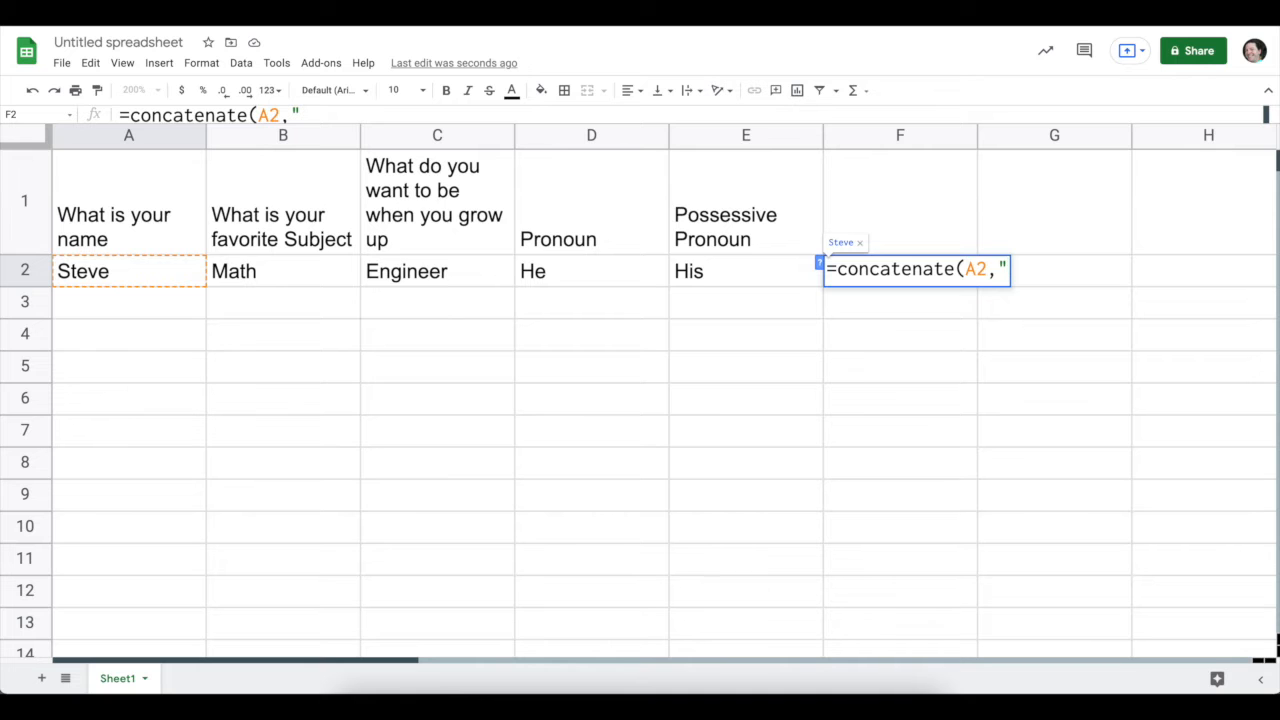
Continue the CONCATENATE formula in F2 with the text "'s favorite subject is " followed by the favorite-subject cell B2
text('s)
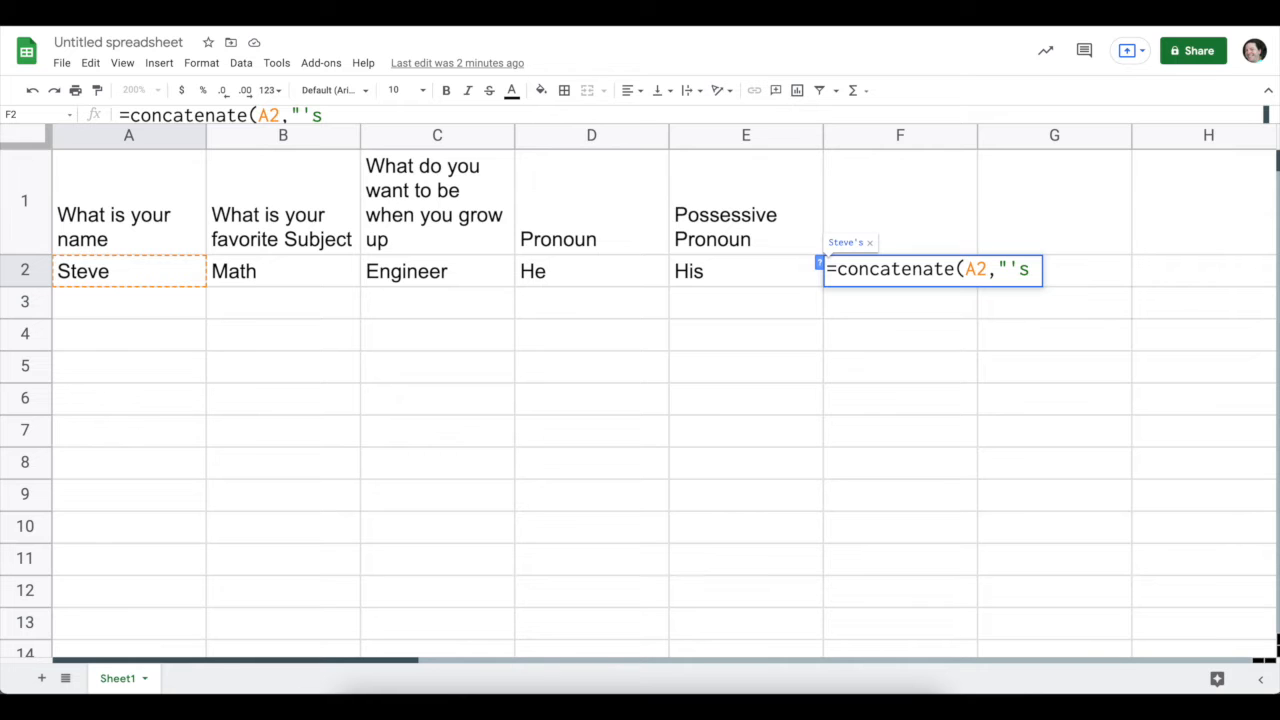
text( favo)
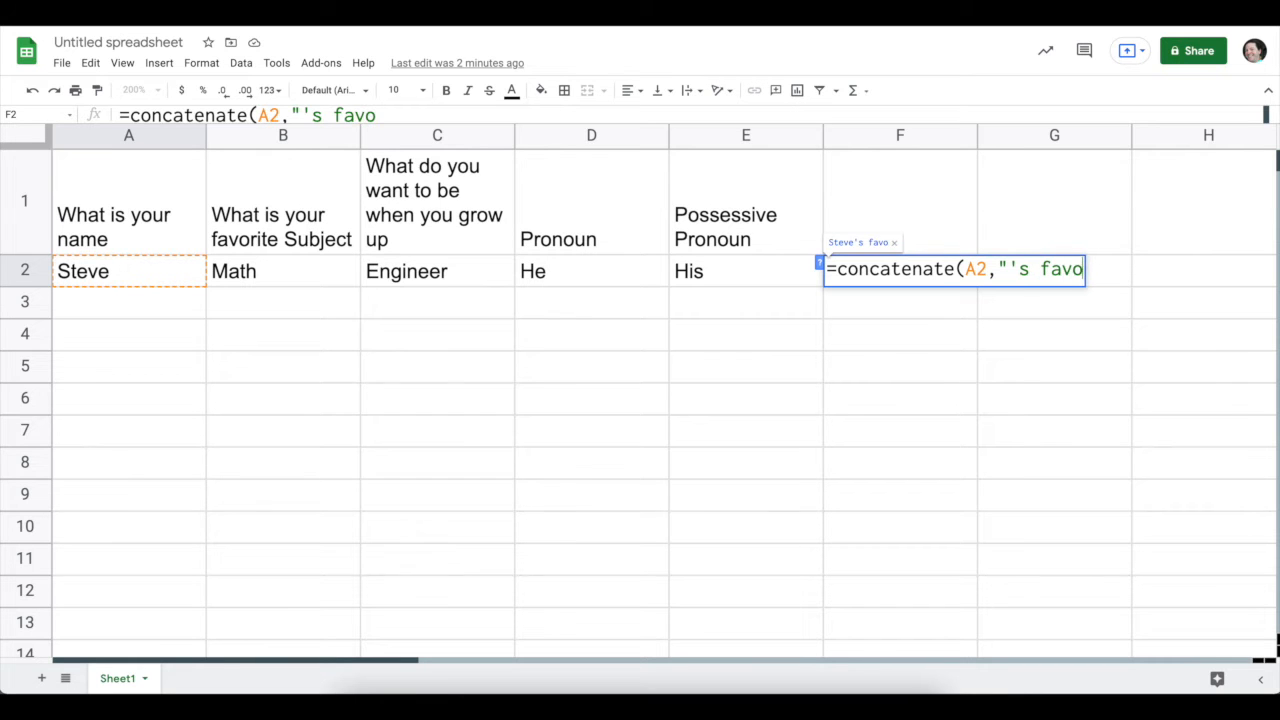
text(rite subject)
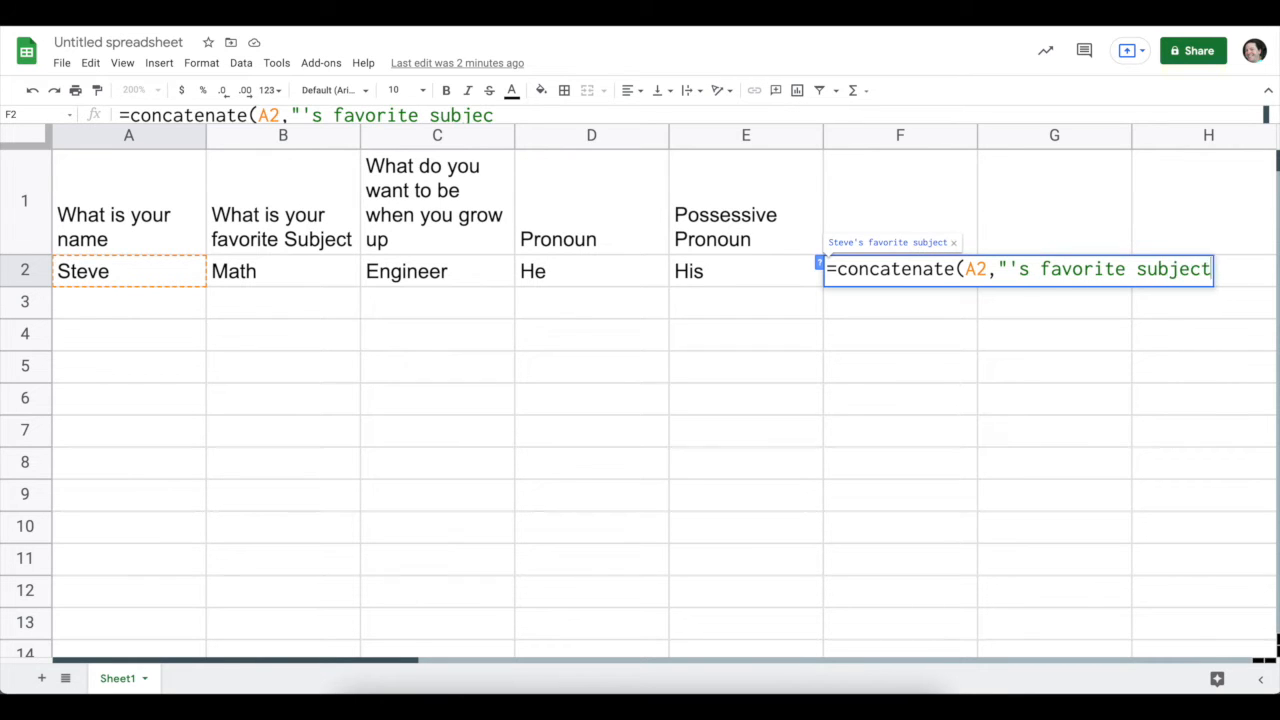
text( is )
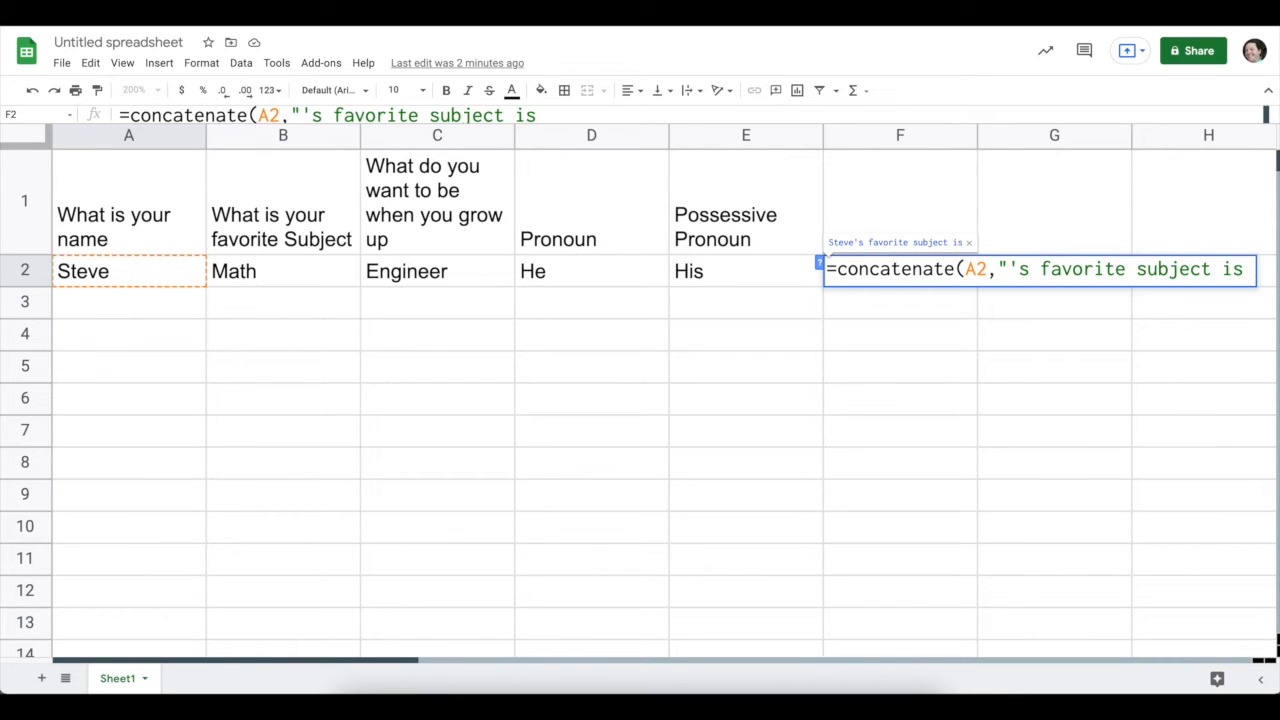
text(",)
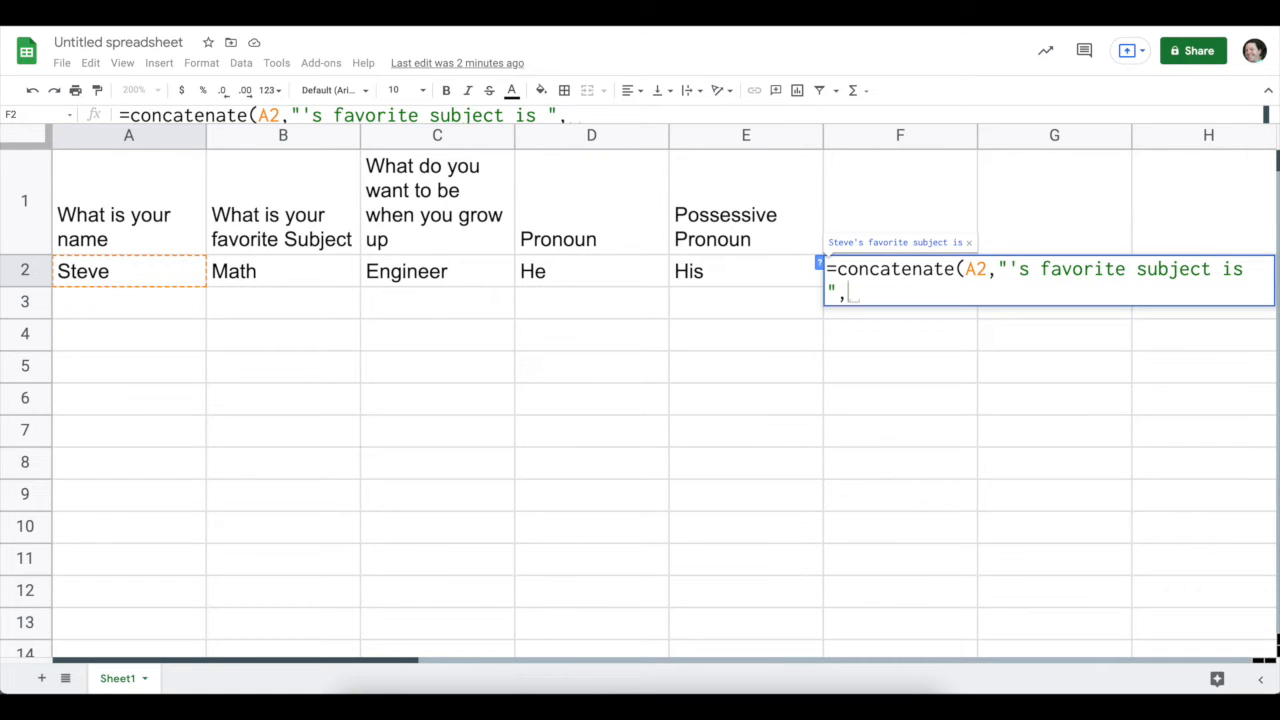
click(310, 278)
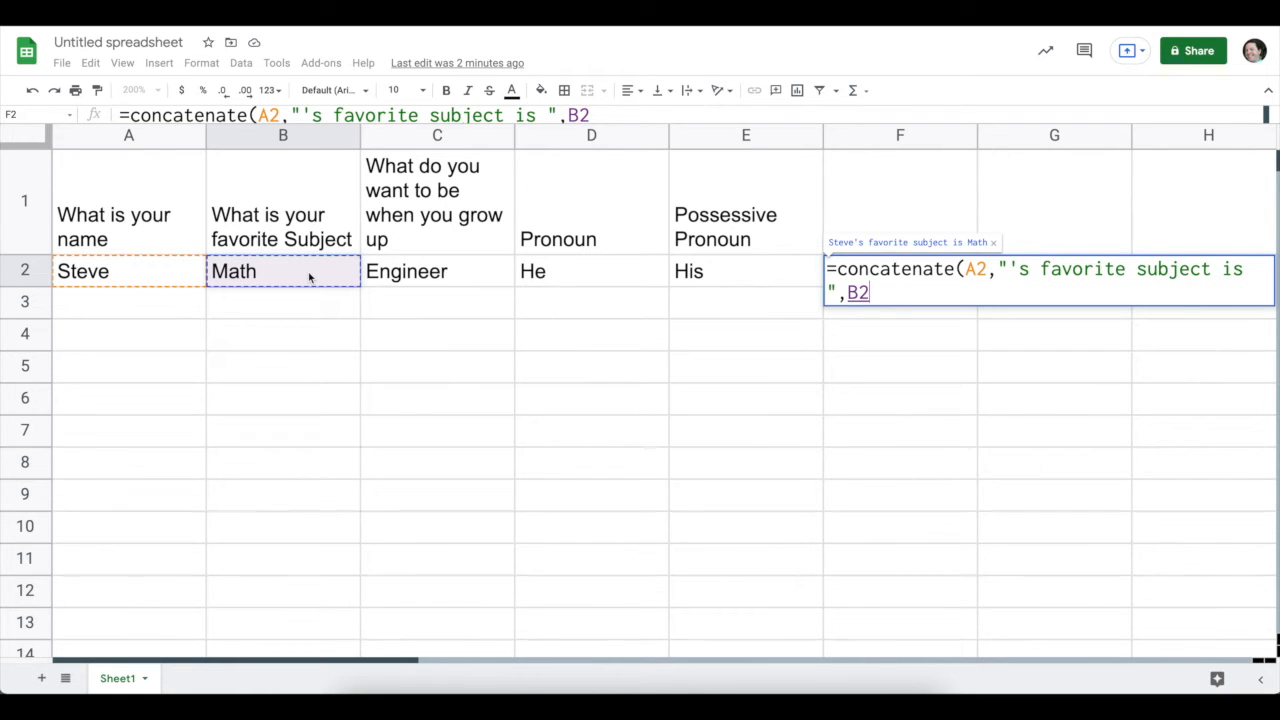
Start another text part of the formula after B2, ending the first sentence with a period and opening the second with "When "
text(,")
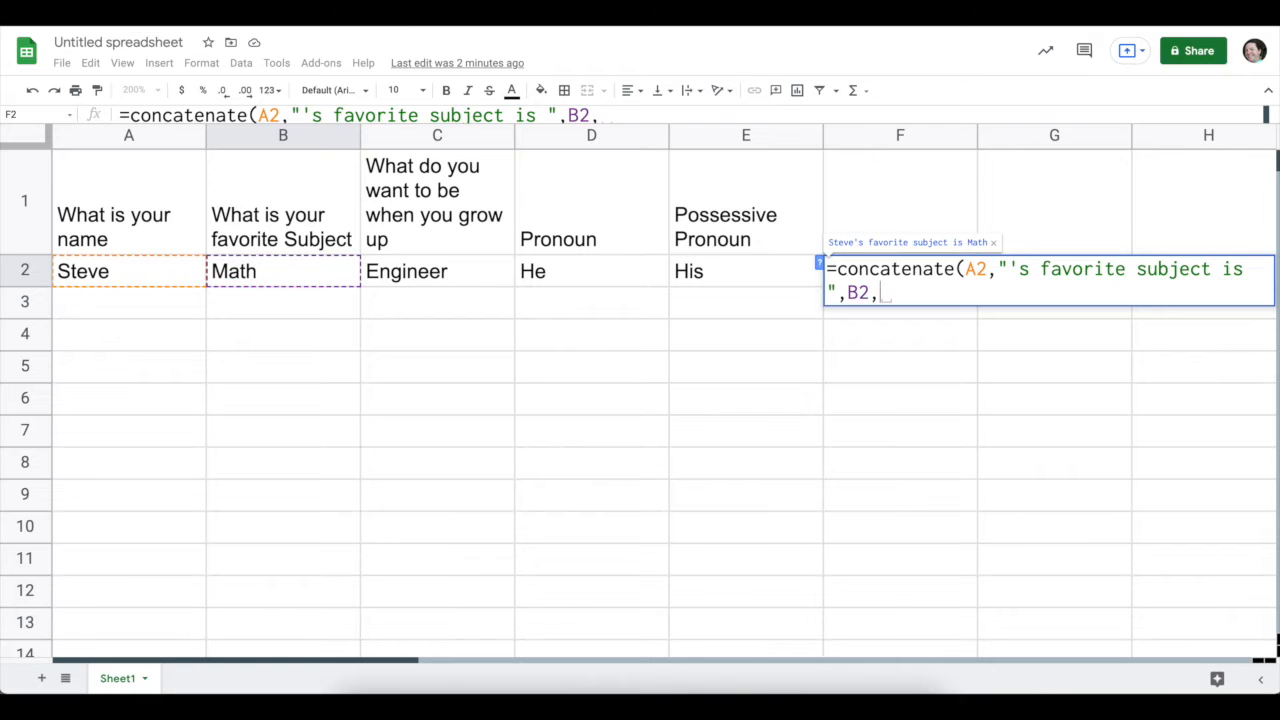
text(.  )
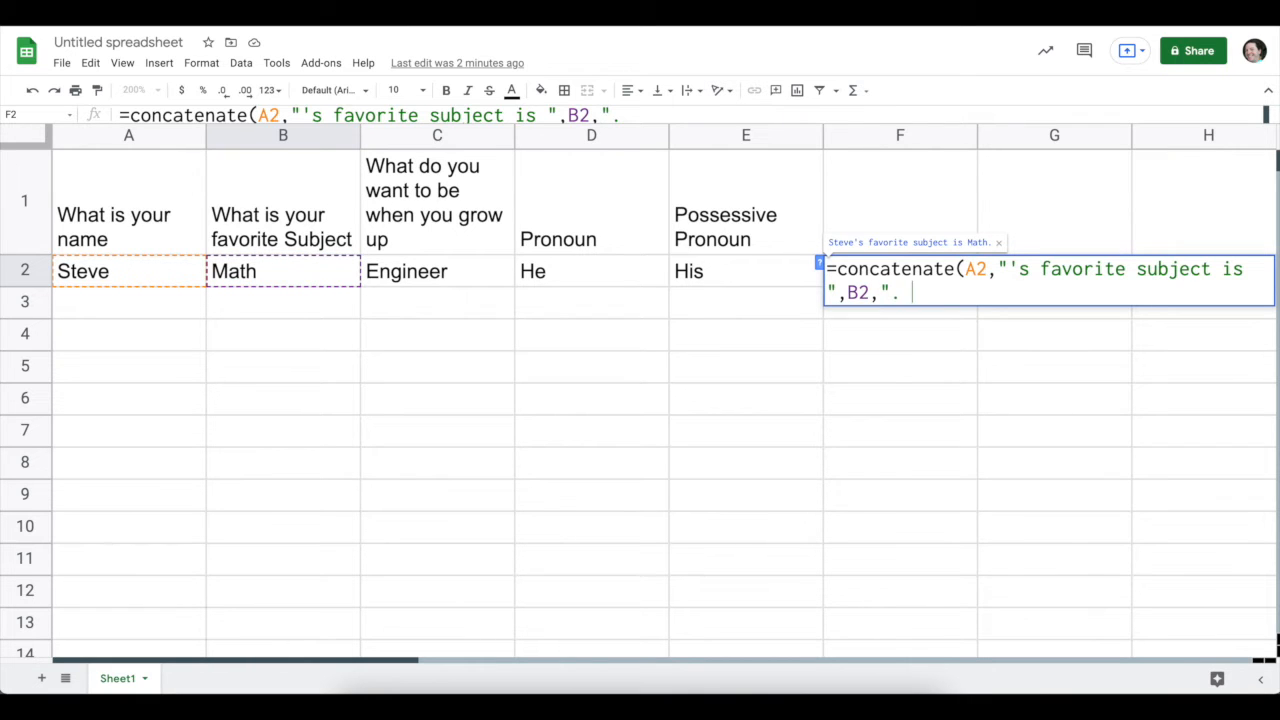
text(When he )
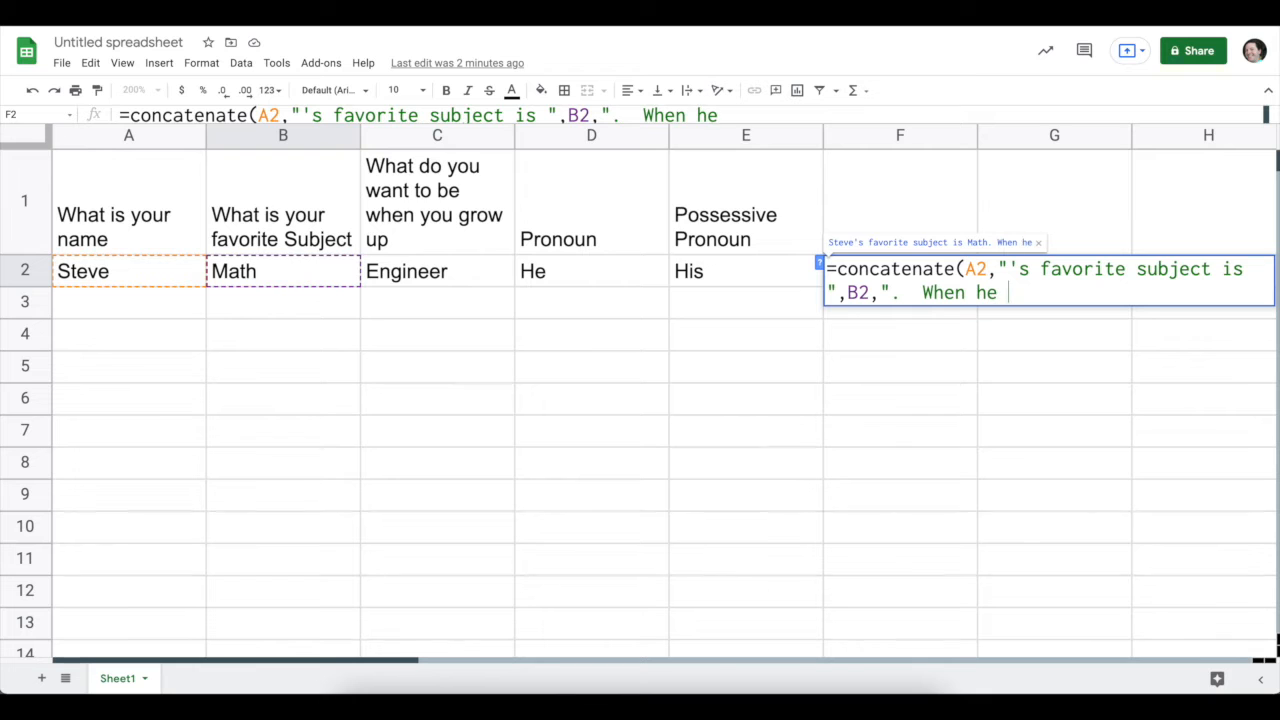
text(grows up)
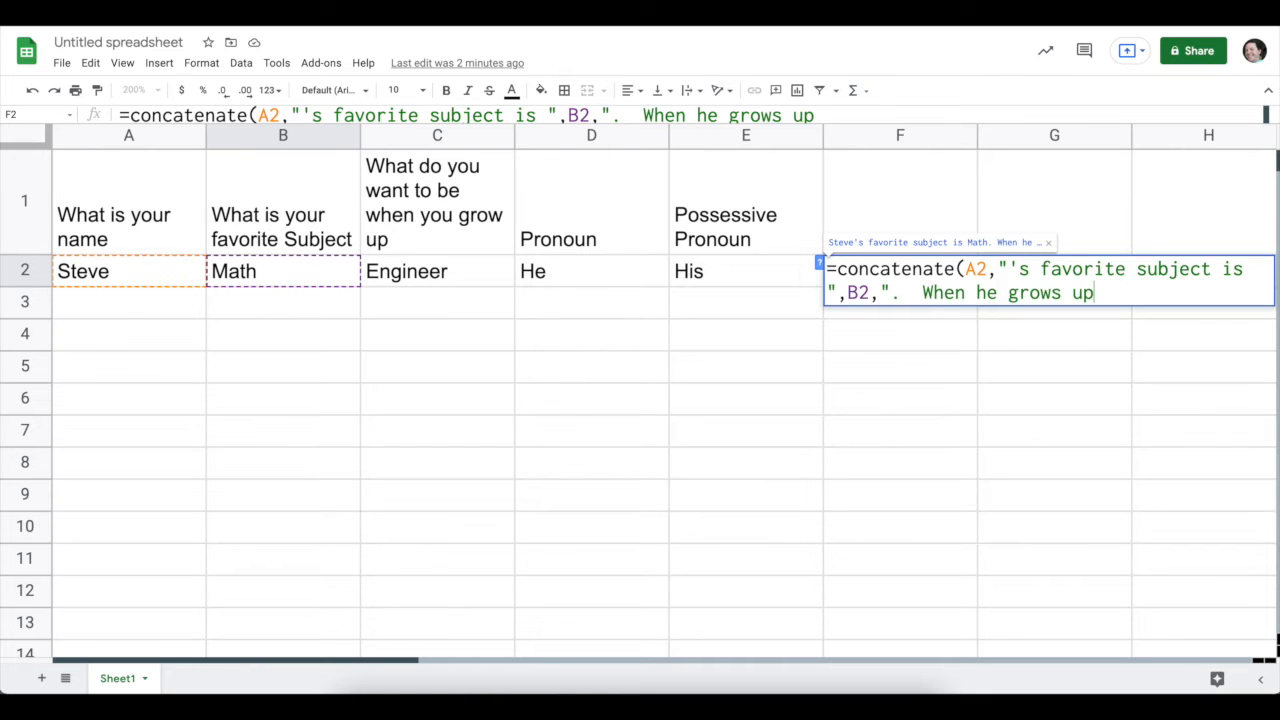
text( he wants )
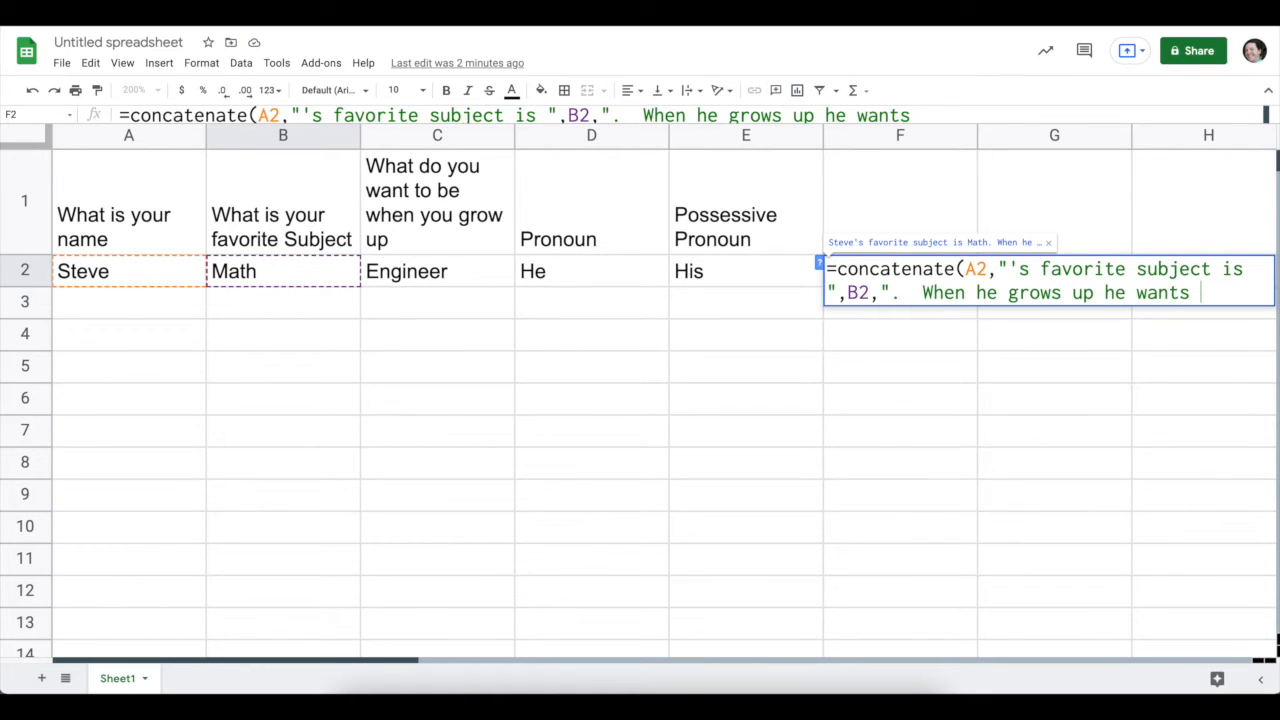
text(to be)
key(BackSpace)
key(BackSpace)
key(BackSpace)
key(BackSpace)
key(BackSpace)
key(BackSpace)
key(BackSpace)
key(BackSpace)
key(BackSpace)
key(BackSpace)
key(BackSpace)
key(BackSpace)
key(BackSpace)
key(BackSpace)
key(BackSpace)
key(BackSpace)
key(BackSpace)
key(BackSpace)
key(BackSpace)
key(BackSpace)
key(BackSpace)
key(BackSpace)
key(BackSpace)
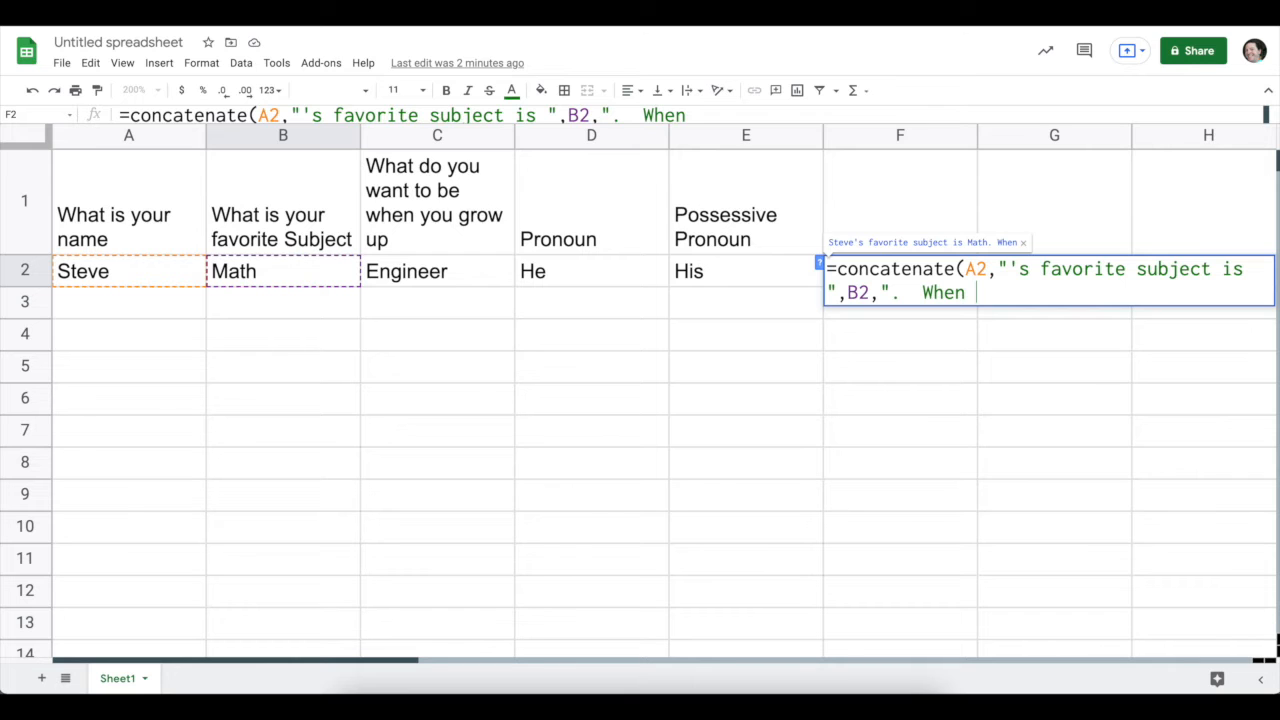
Close the "When " text, reference the pronoun cell D2 after it, and open another quoted text part
text(",)
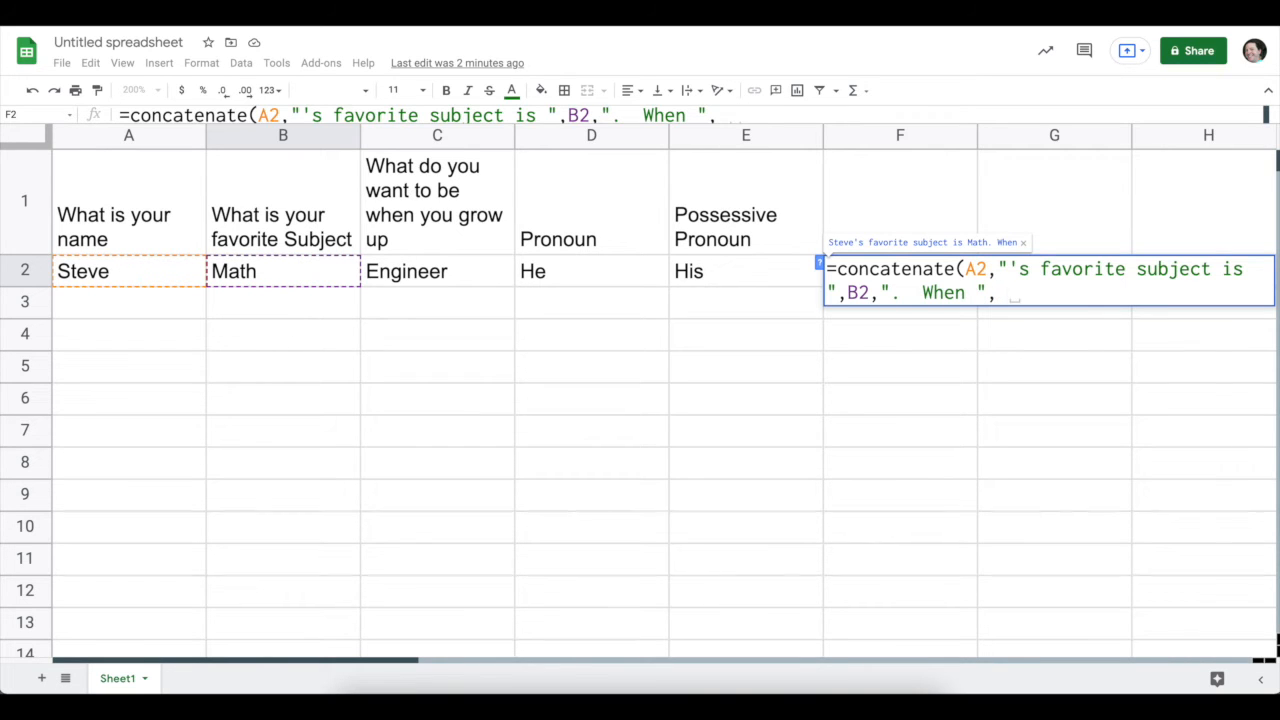
click(561, 265)
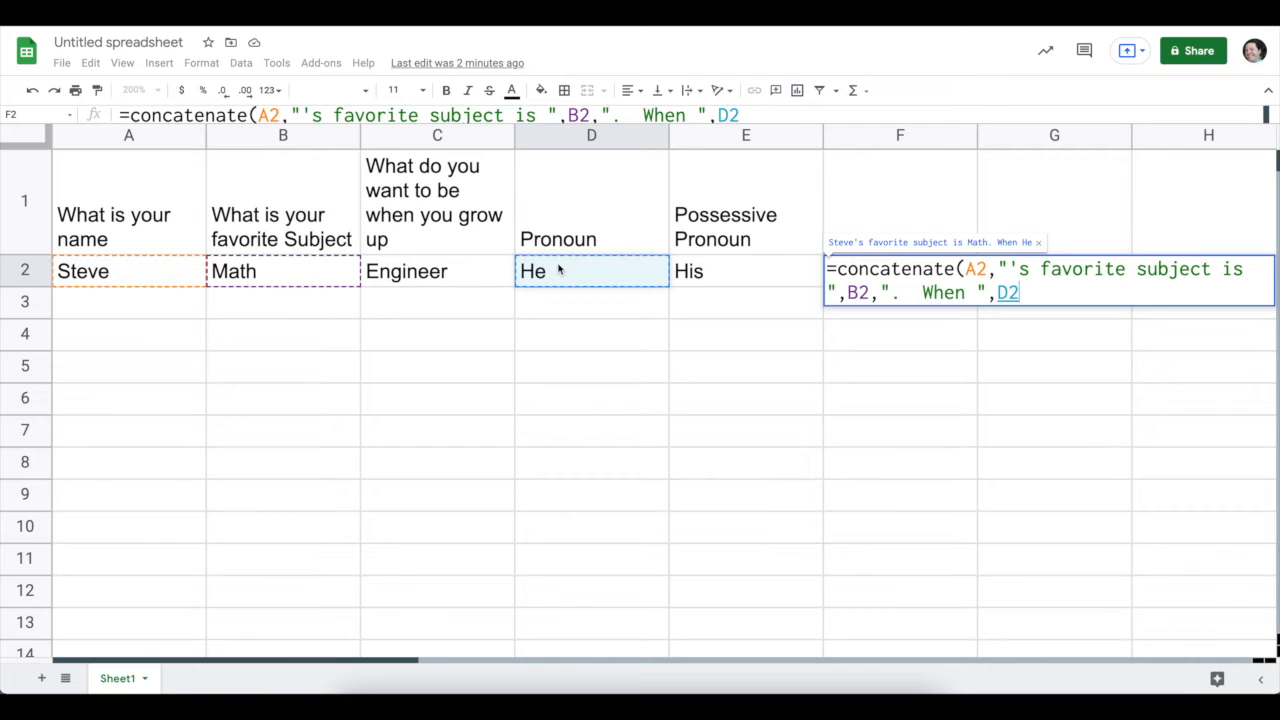
text(,)
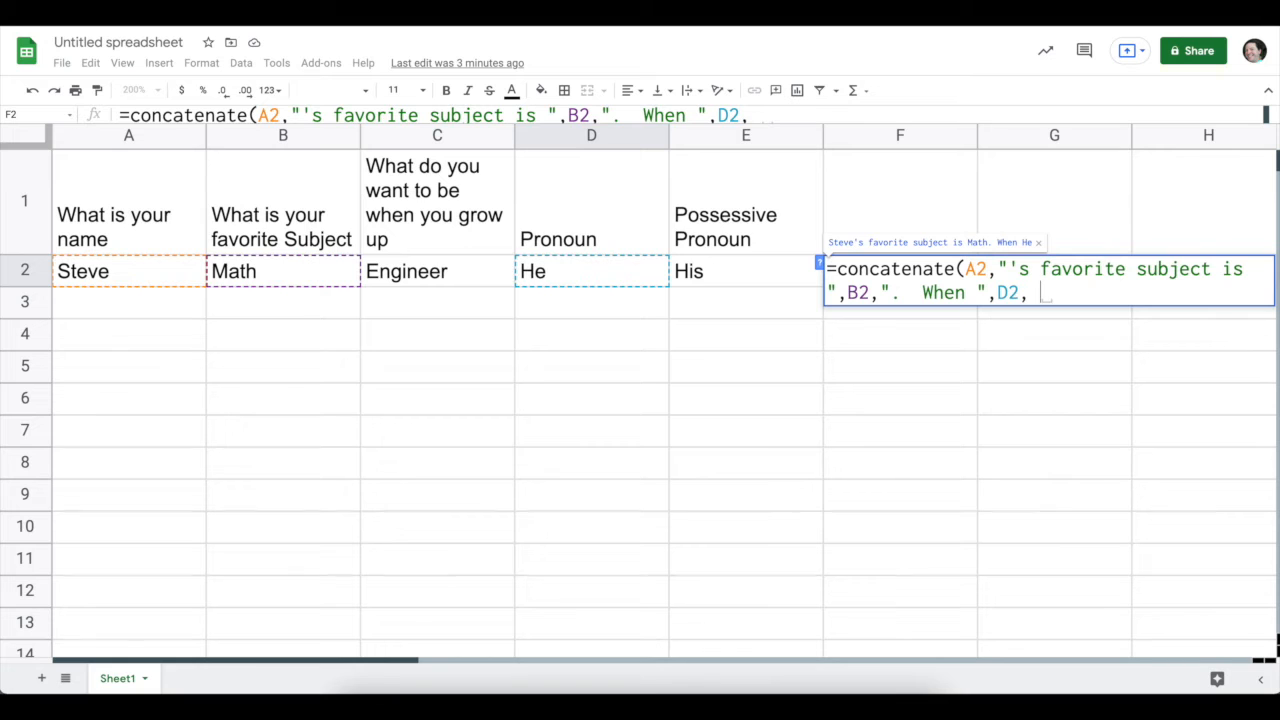
key(BackSpace)
text(")
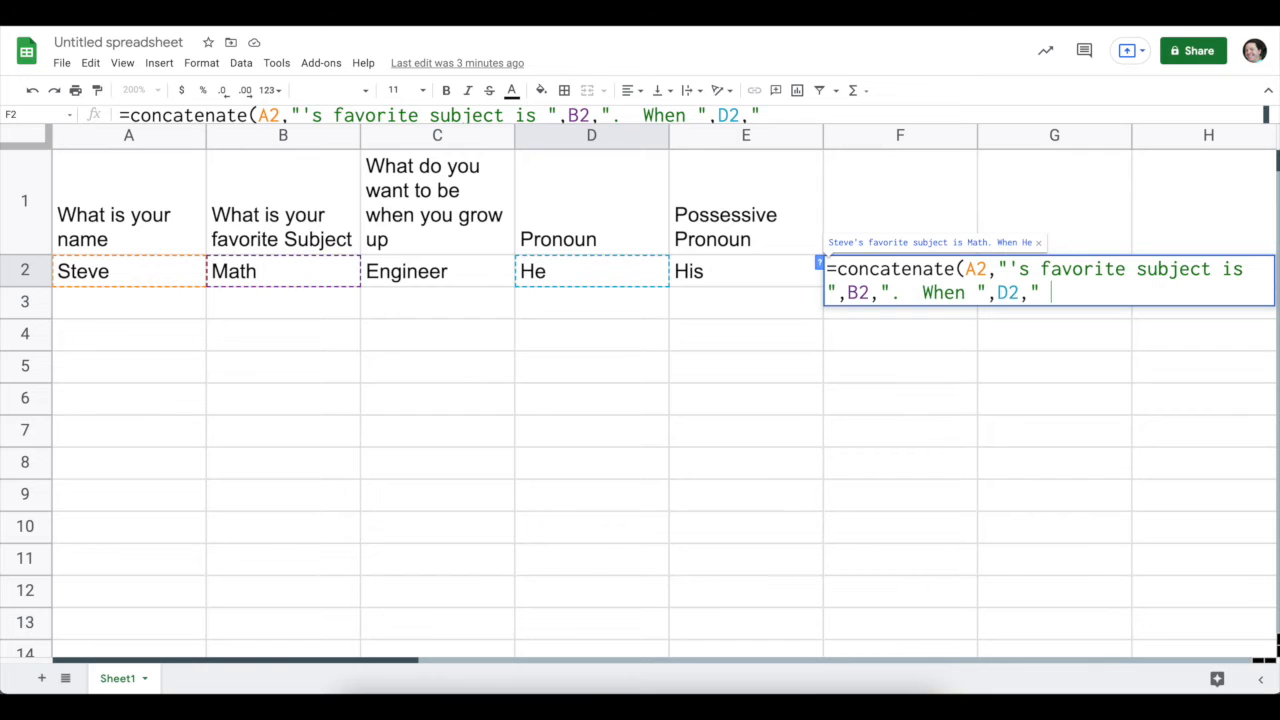
Add the text " grows up " to the formula, followed by a second reference to the pronoun cell D2
text( grows up he w)
key(BackSpace)
key(BackSpace)
key(BackSpace)
key(BackSpace)
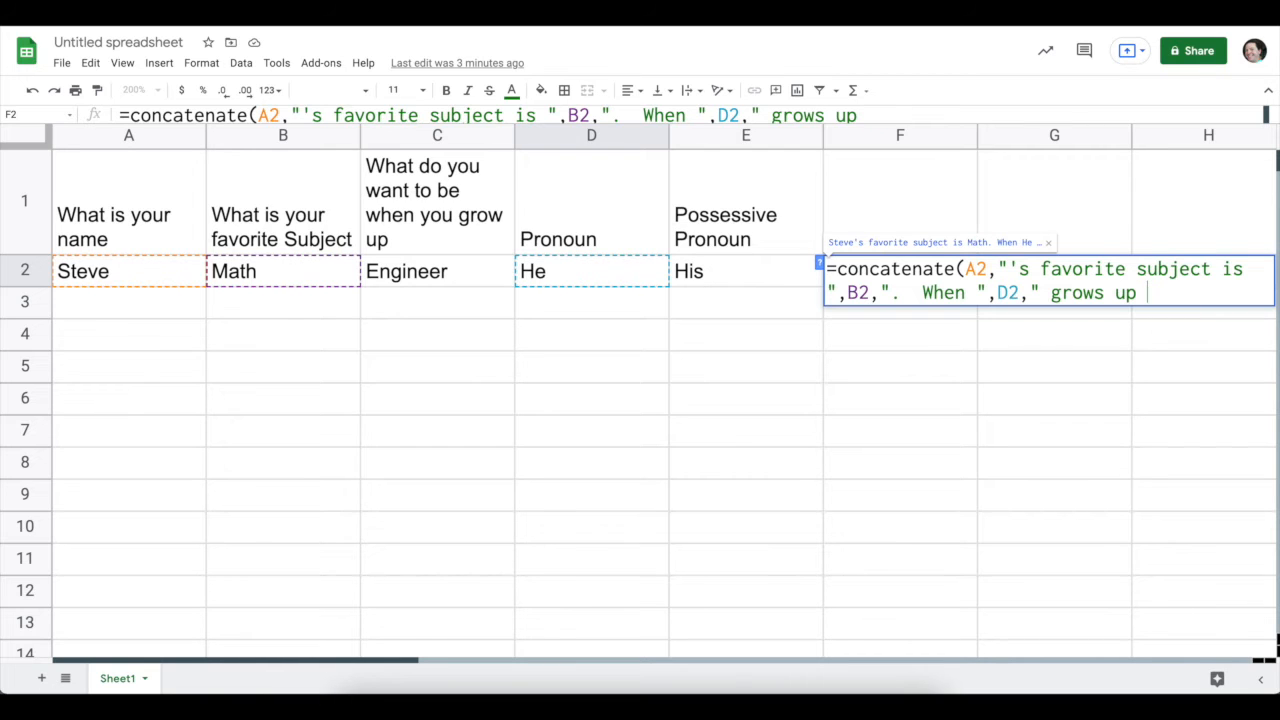
text(,)
text(",)
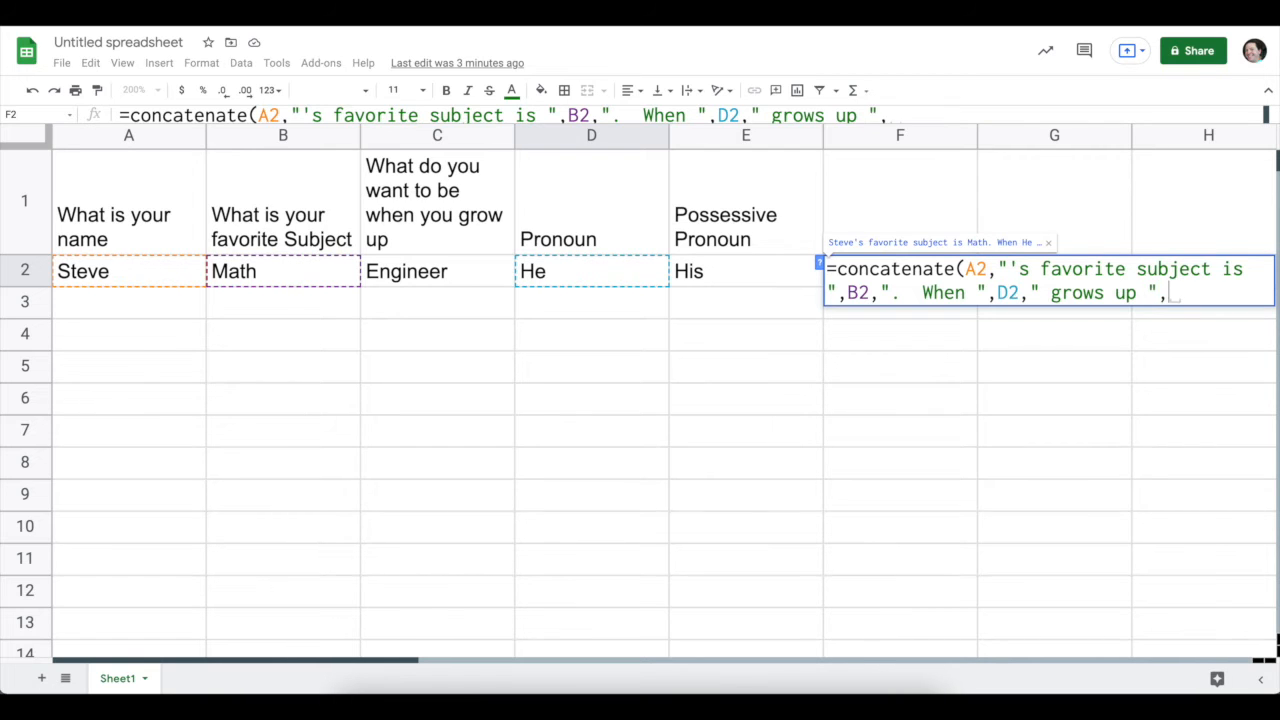
click(537, 273)
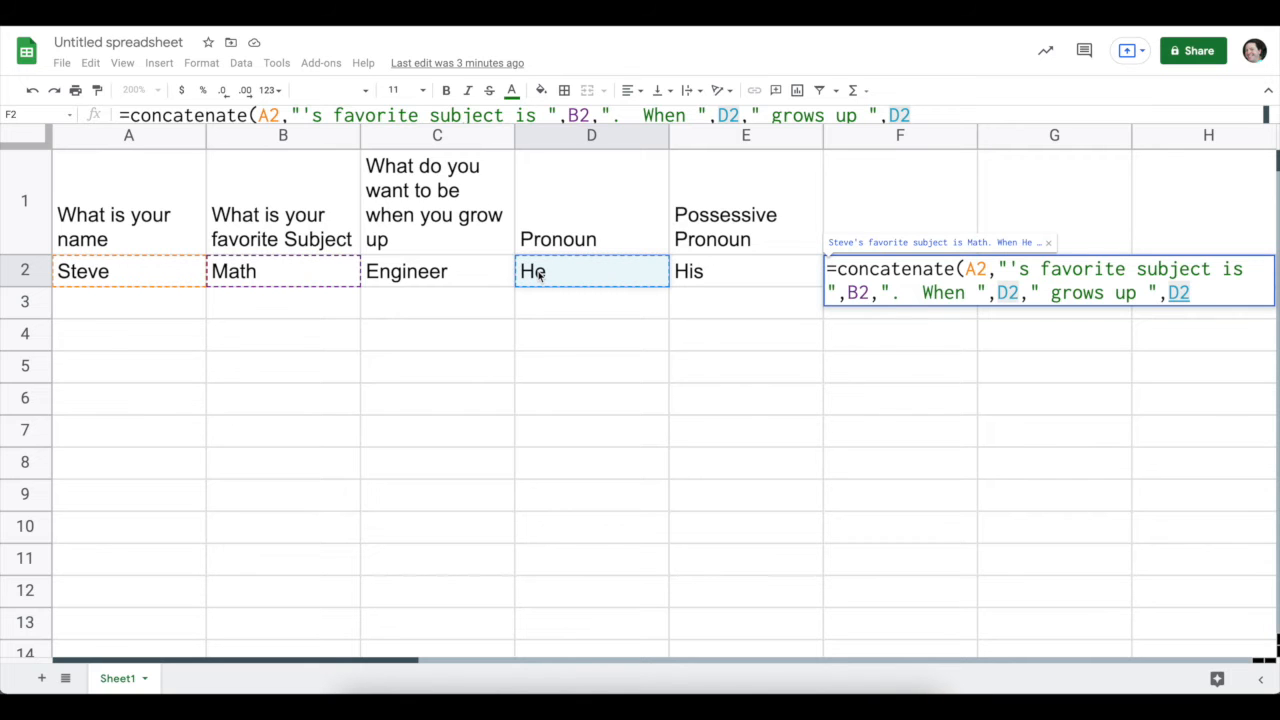
Add the text " wants to be an " to the formula, followed by the career cell C2
text(,)
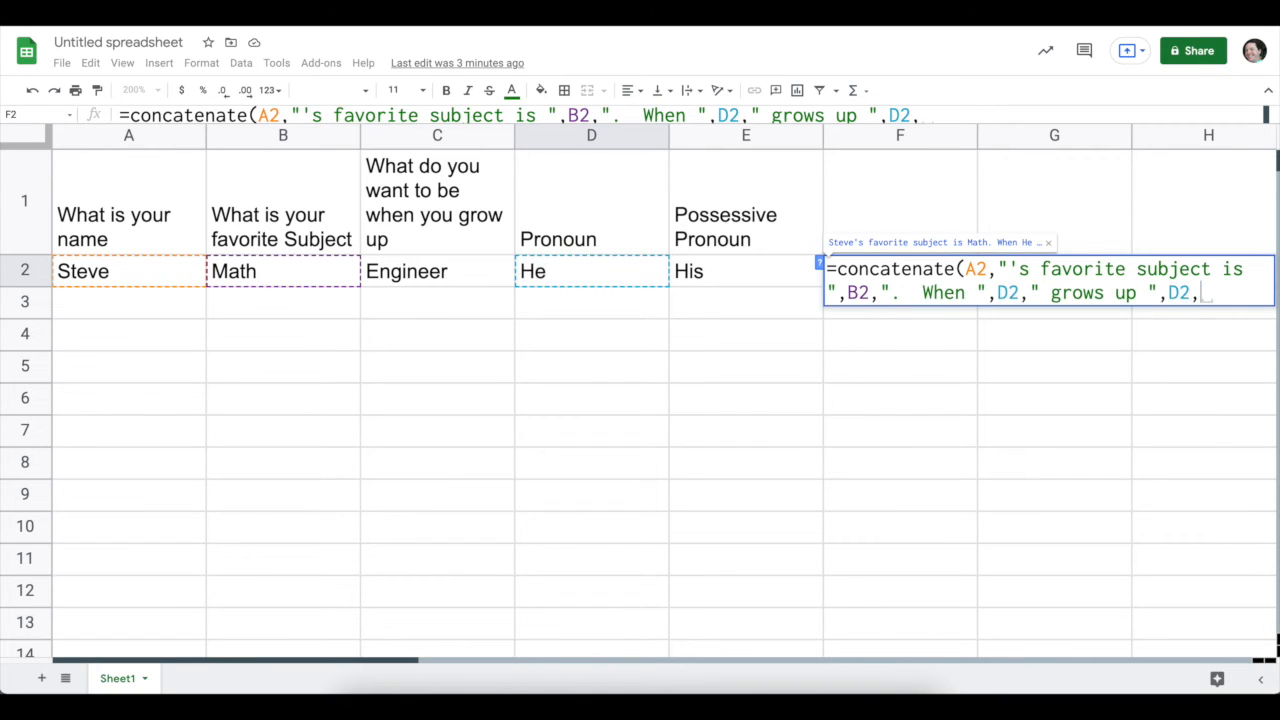
text(" )
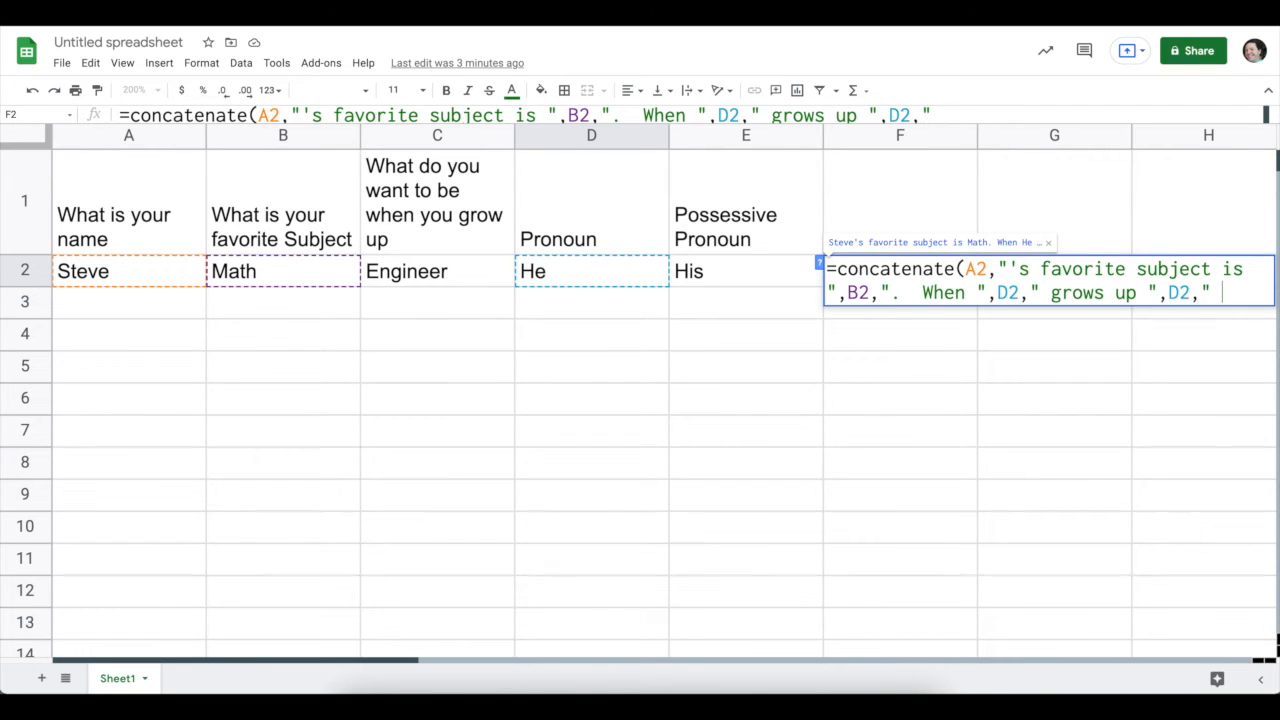
text(wants to be)
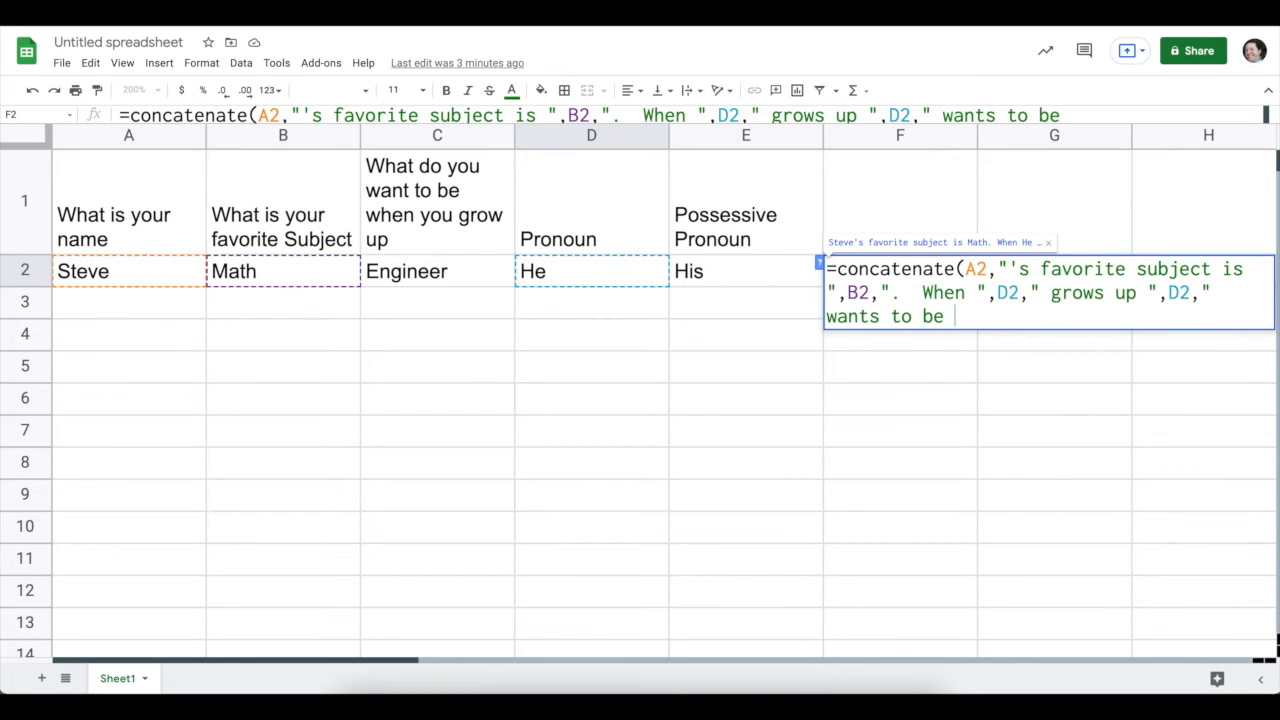
text( an ",)
click(476, 277)
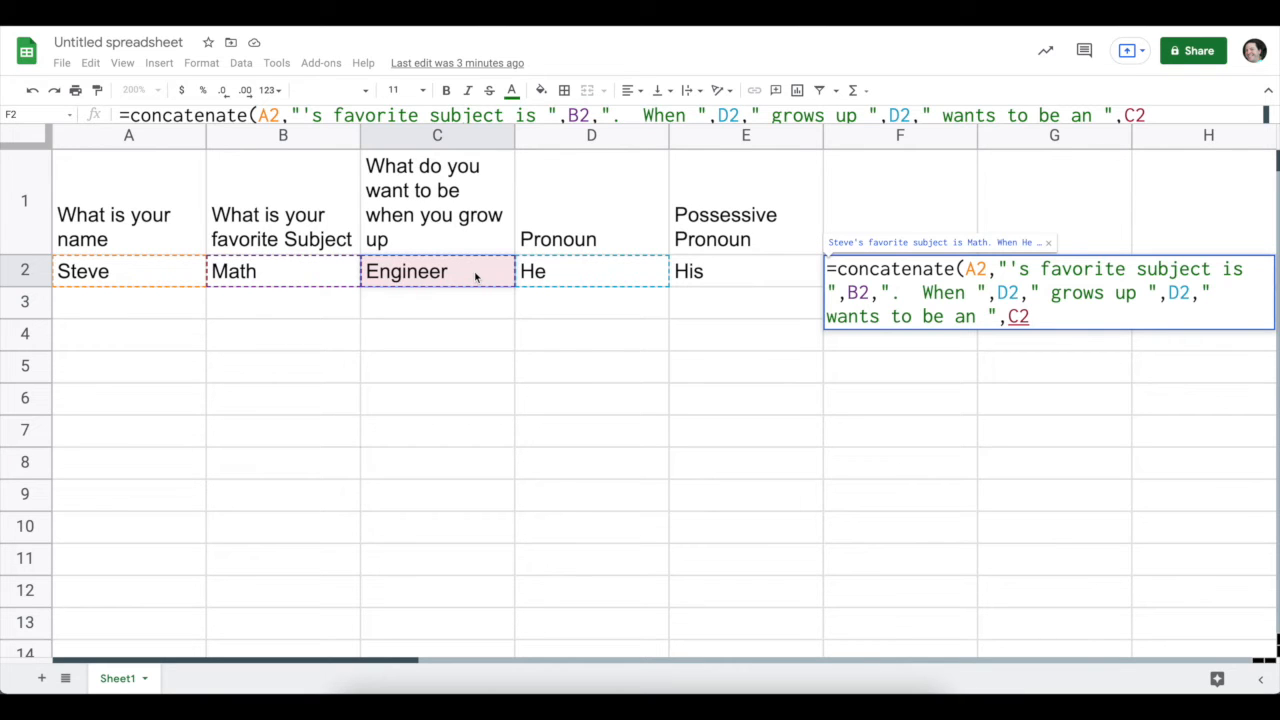
Finish the formula with a closing period as text and a closing parenthesis, and enter it in F2
text(,".")
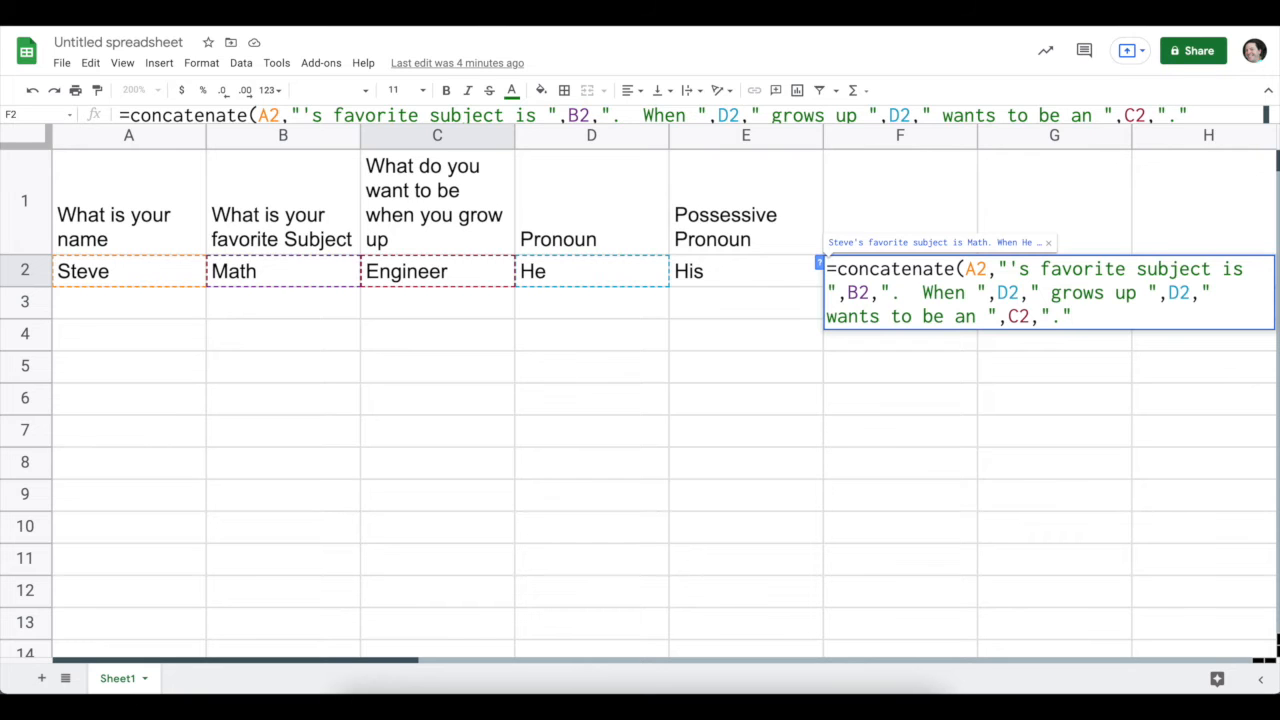
text())
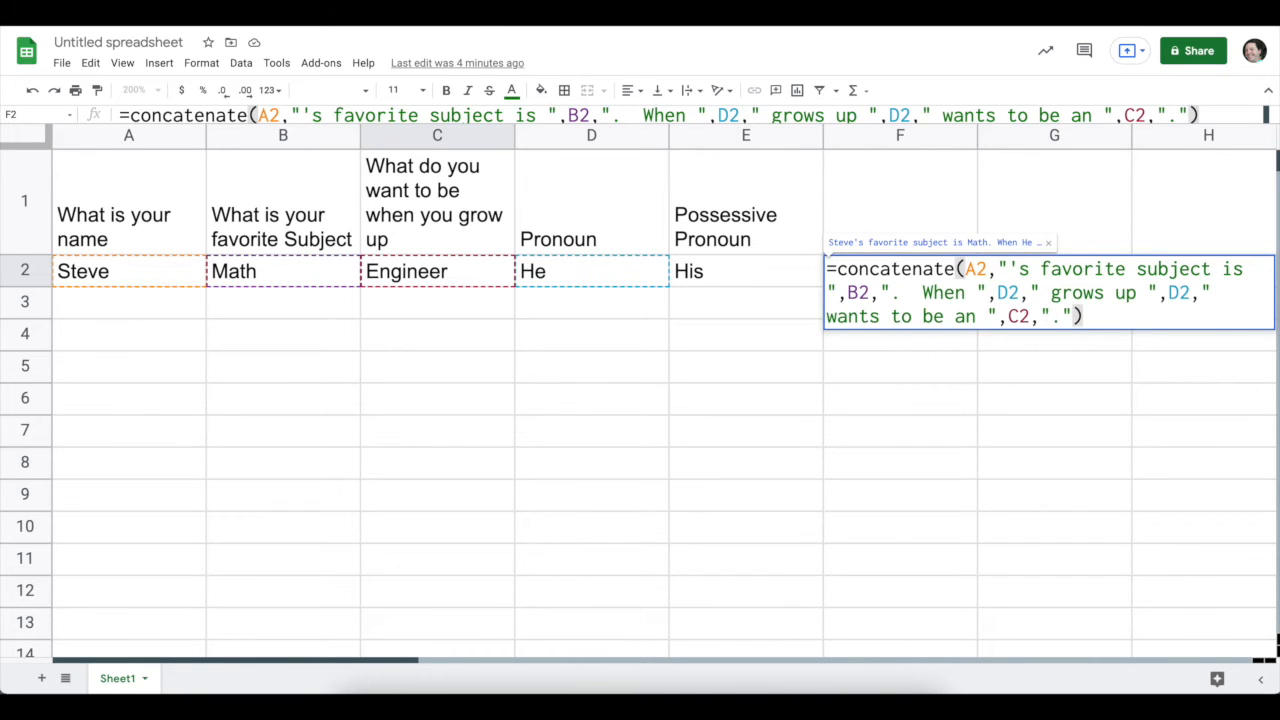
key(Return)
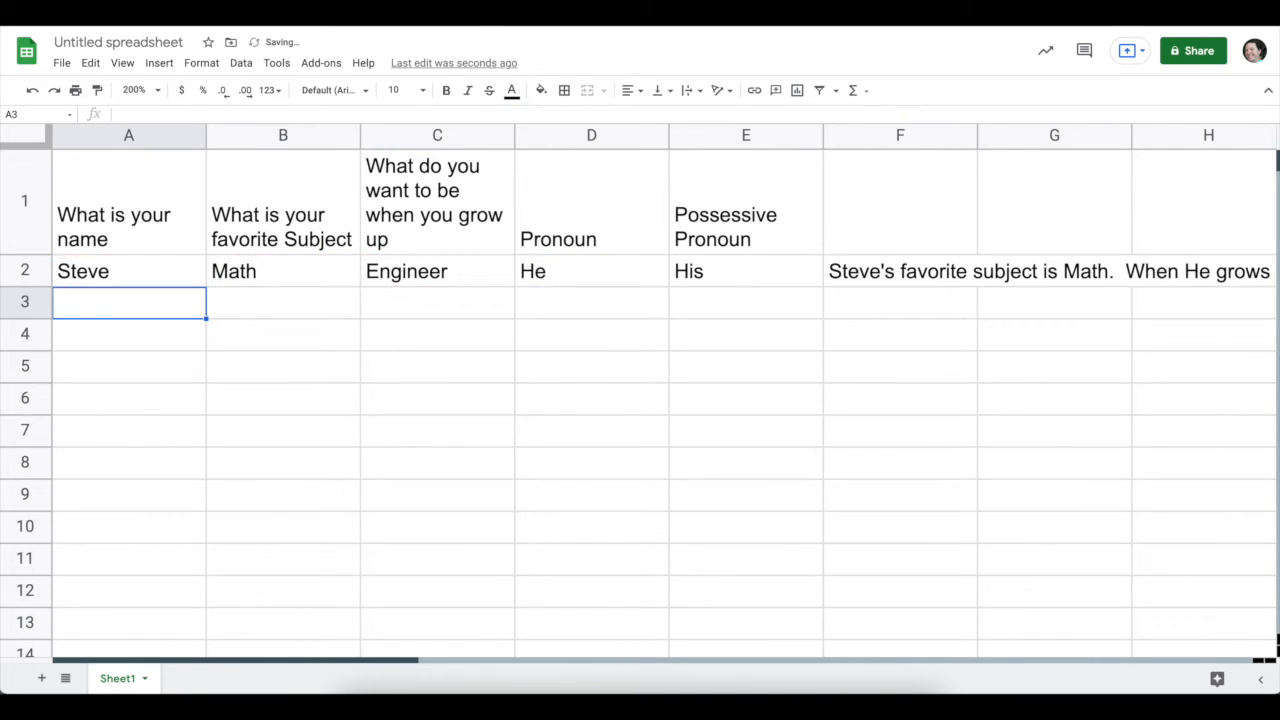
Check the full sentence produced in F2 and change the pronoun in D2 to lowercase "he"
click(914, 279)
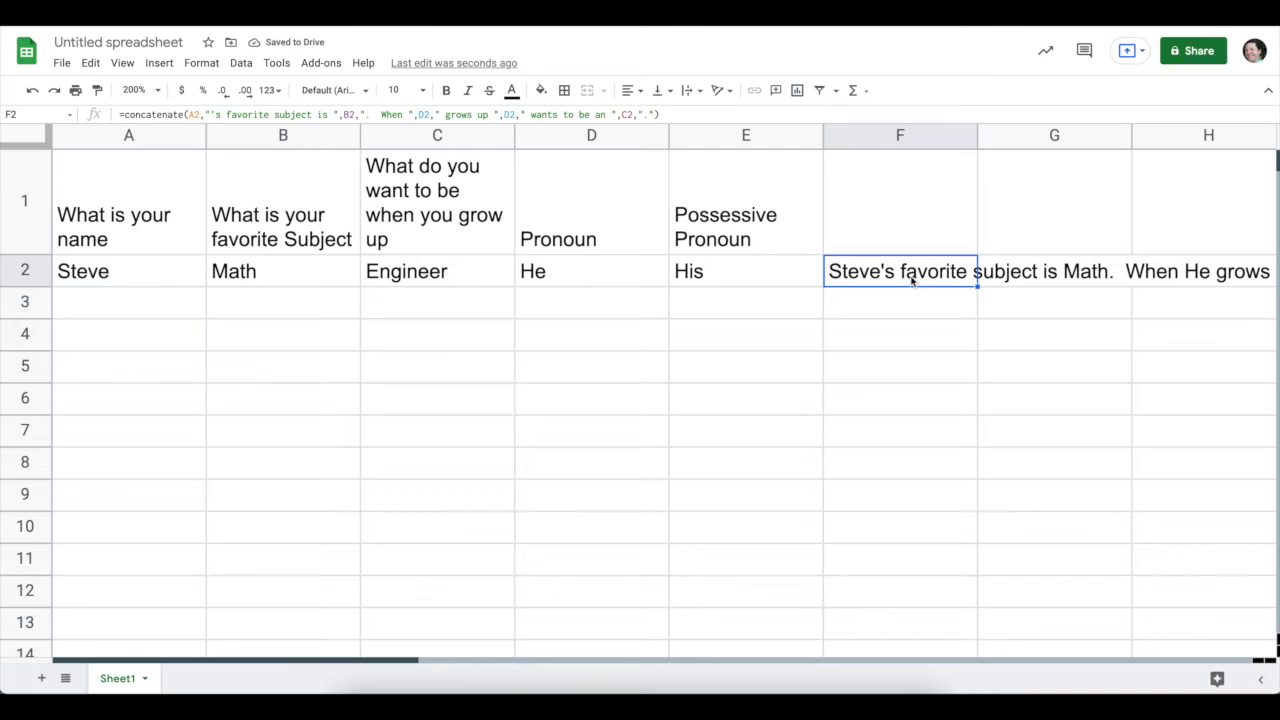
scroll(912, 281, right, 3)
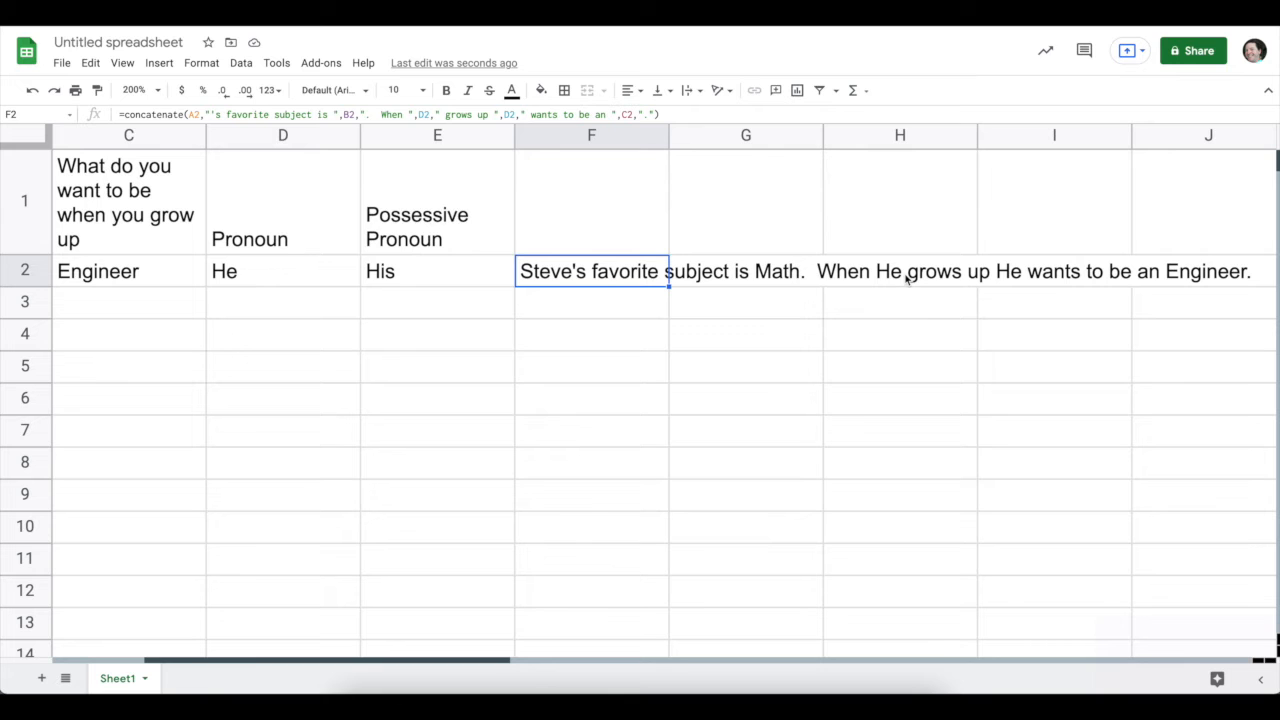
click(265, 274)
text(he)
key(Return)
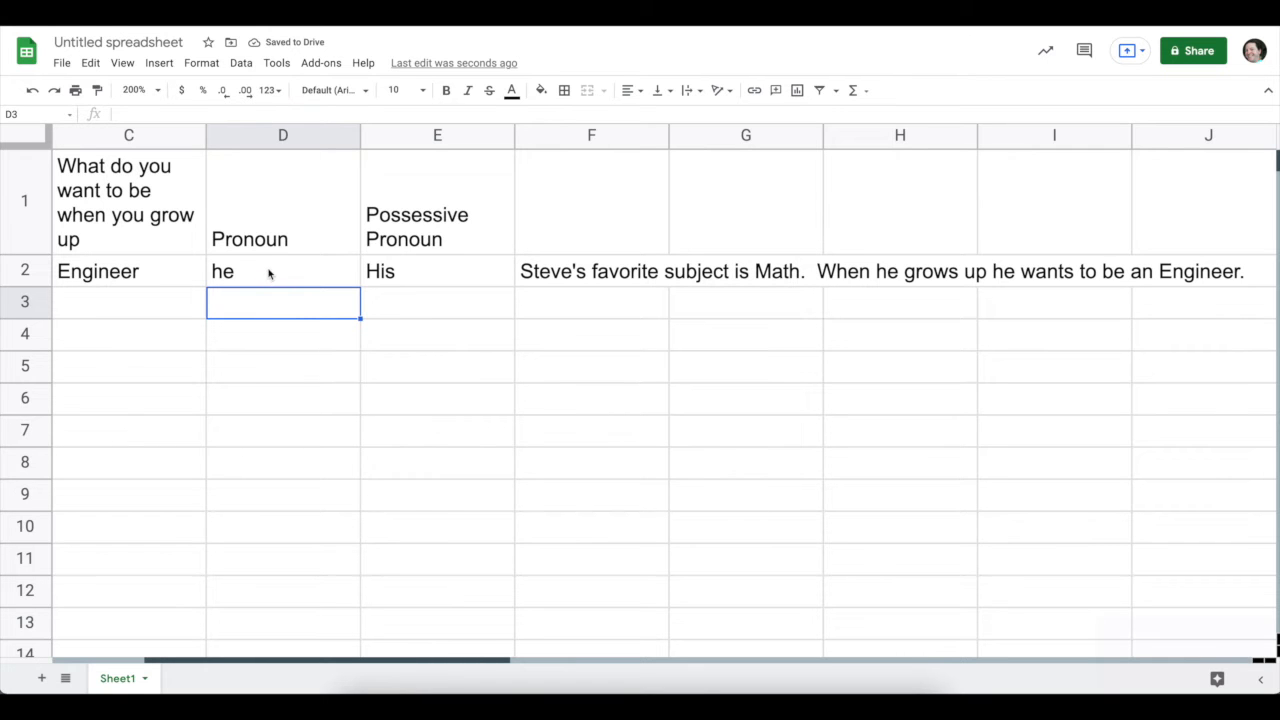
Add a new blank sheet to the spreadsheet
scroll(285, 513, left, 2)
click(285, 495)
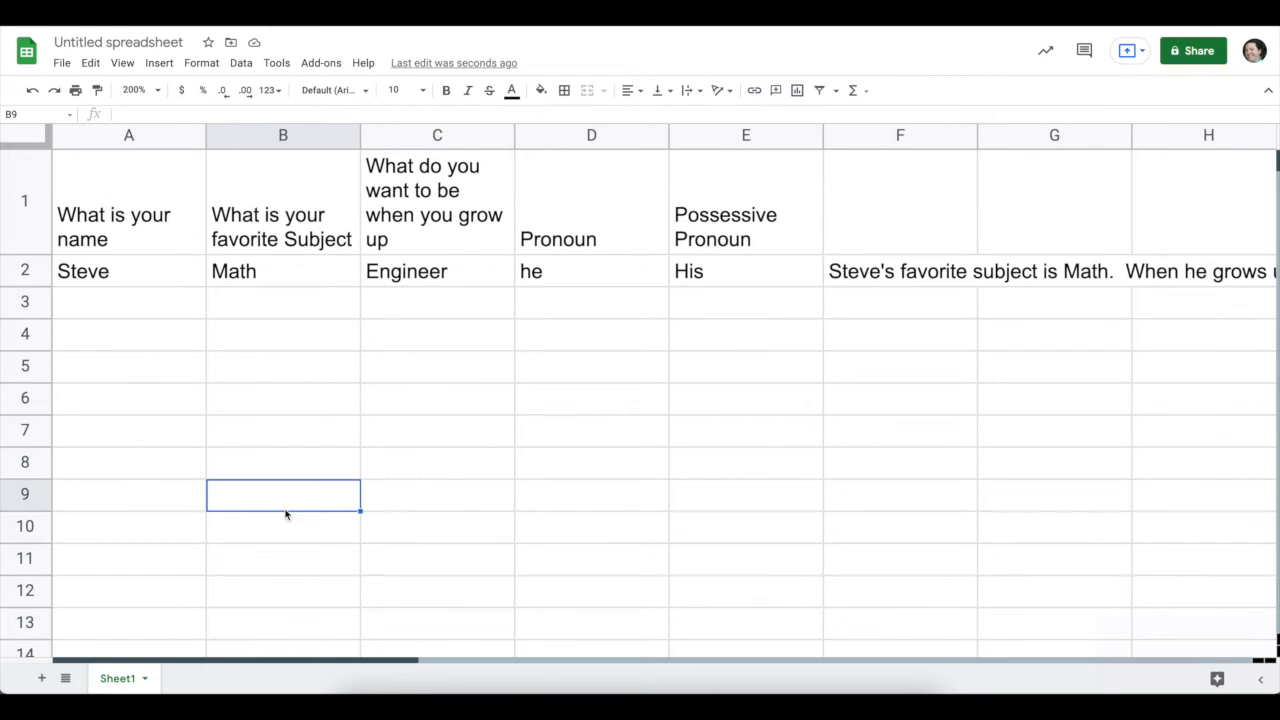
click(42, 678)
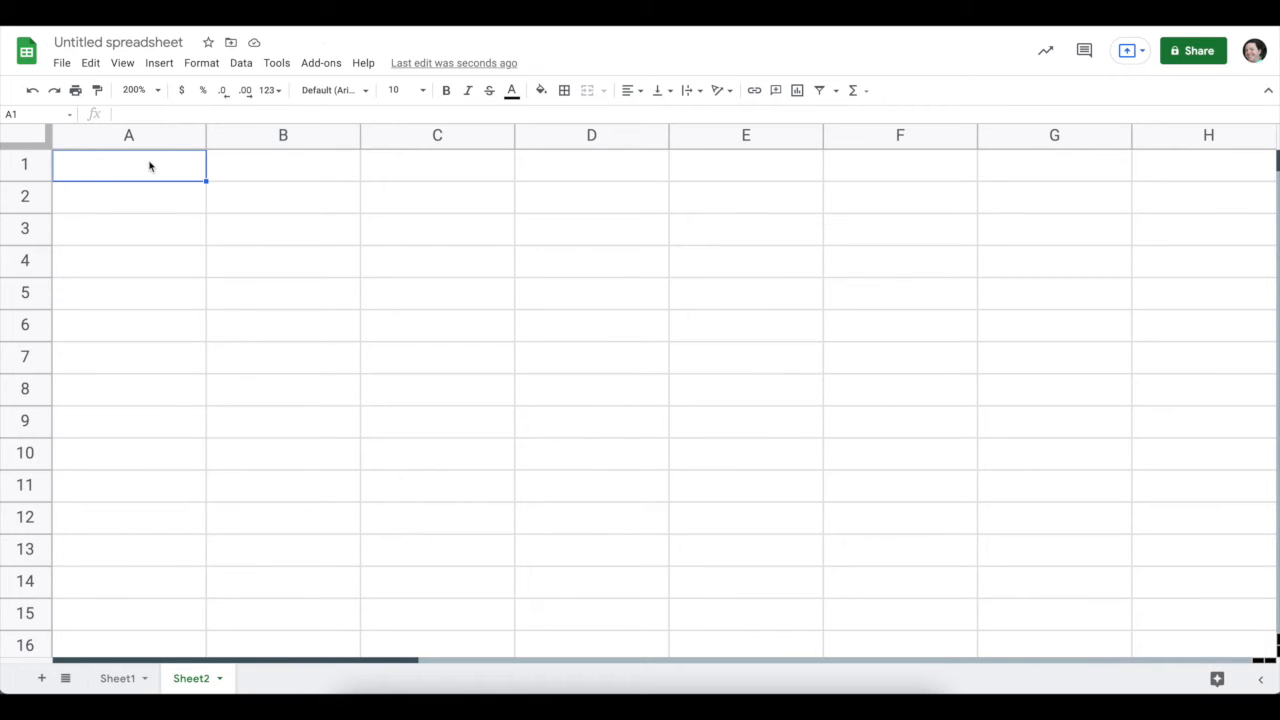
Link cell A1 of the new sheet to the name on the first sheet with =Sheet1!A2
text(=)
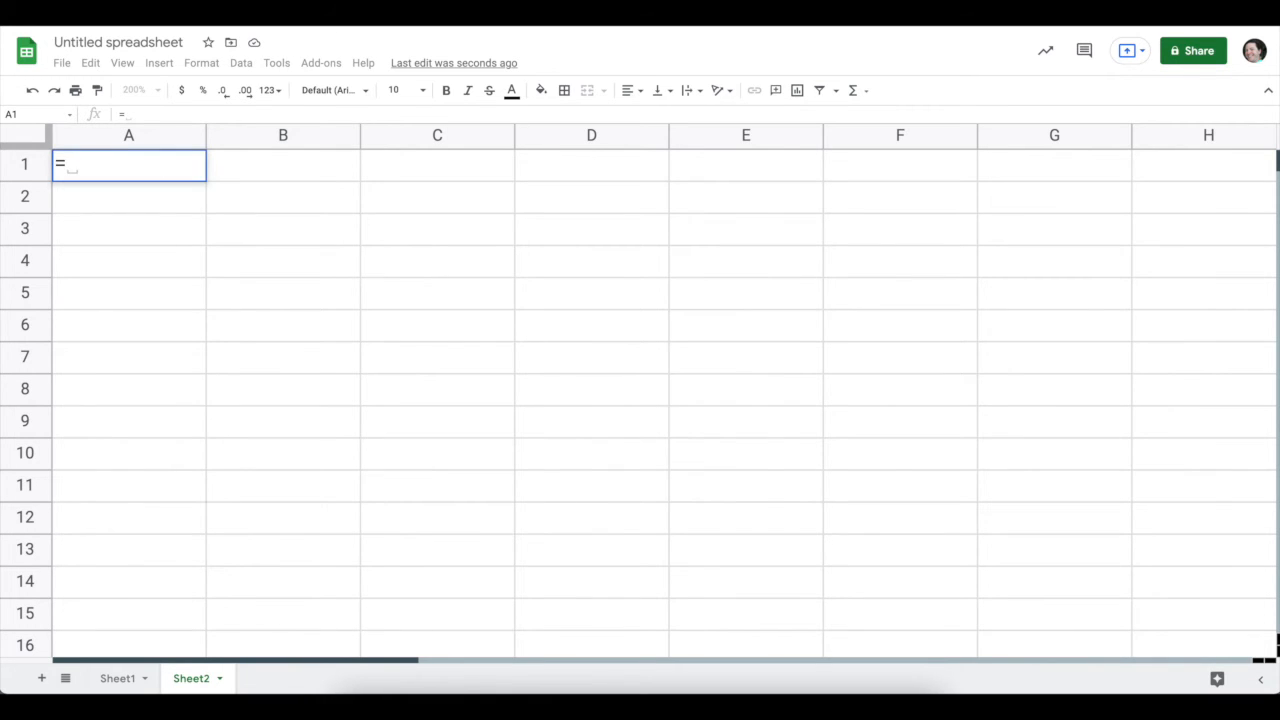
click(119, 674)
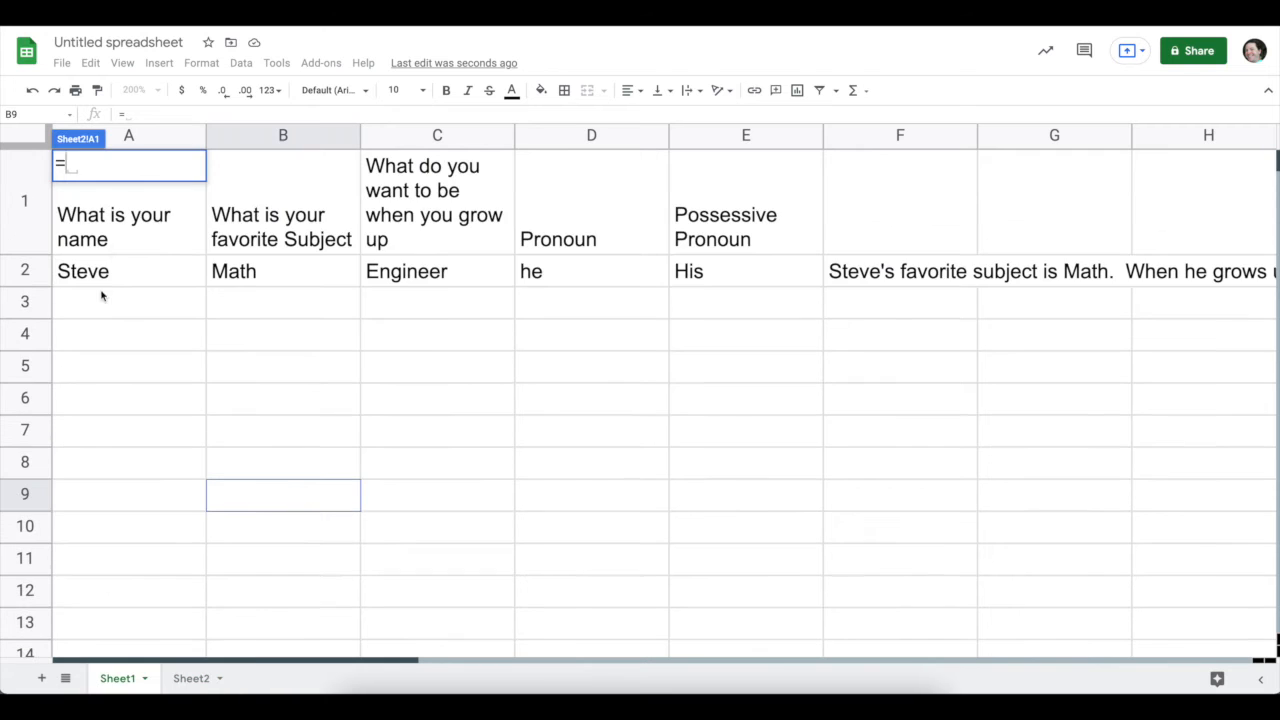
click(110, 271)
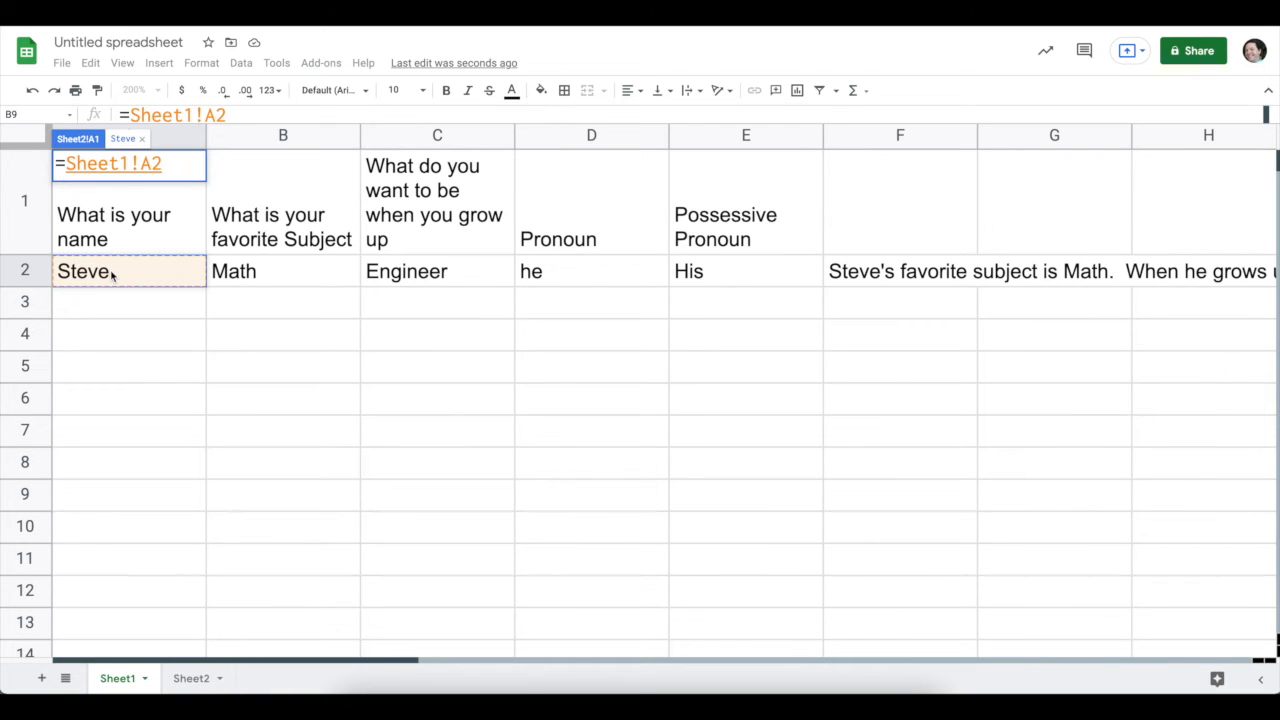
key(Return)
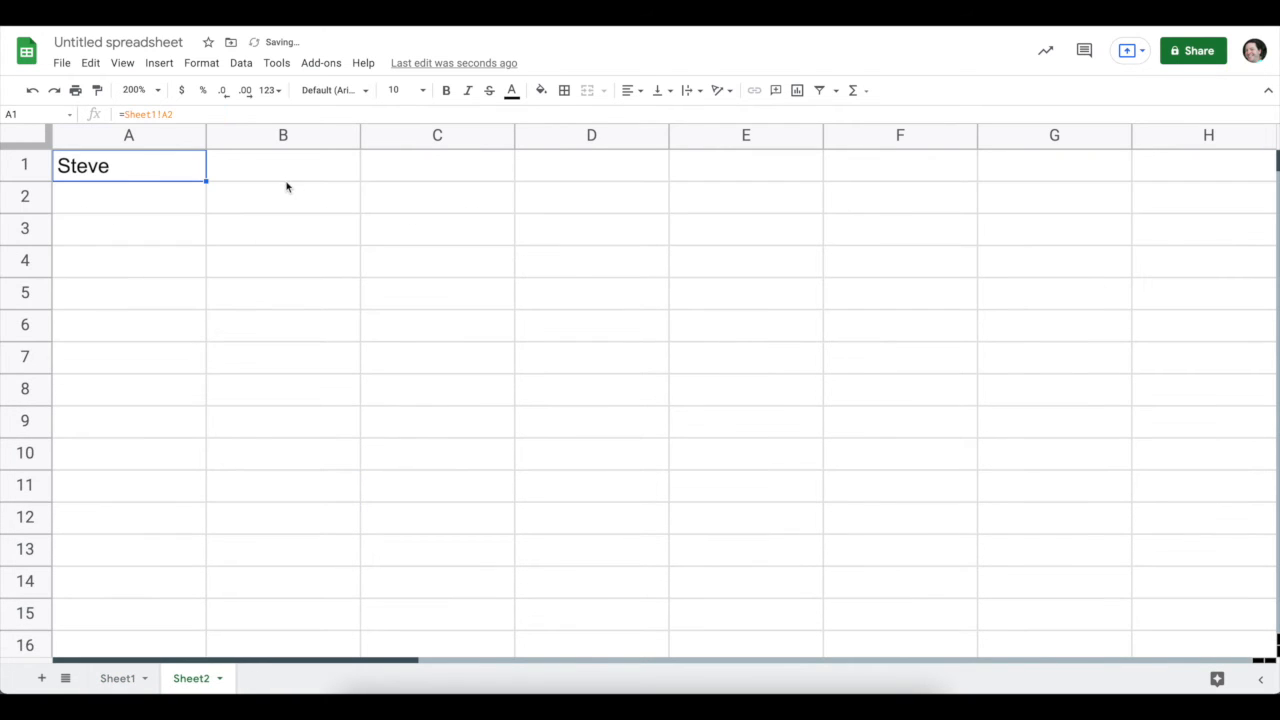
Enter the connecting text "'s favorite subject is" in cell B1 of Sheet2
click(283, 180)
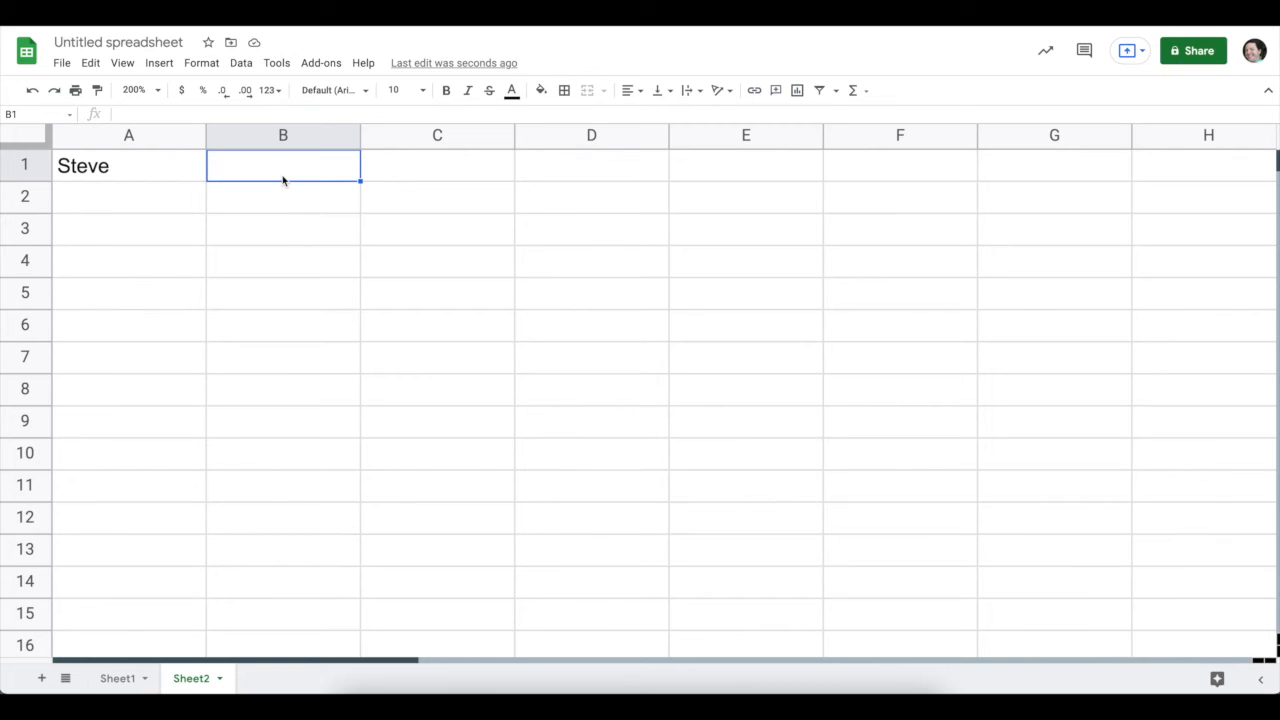
text('s favor)
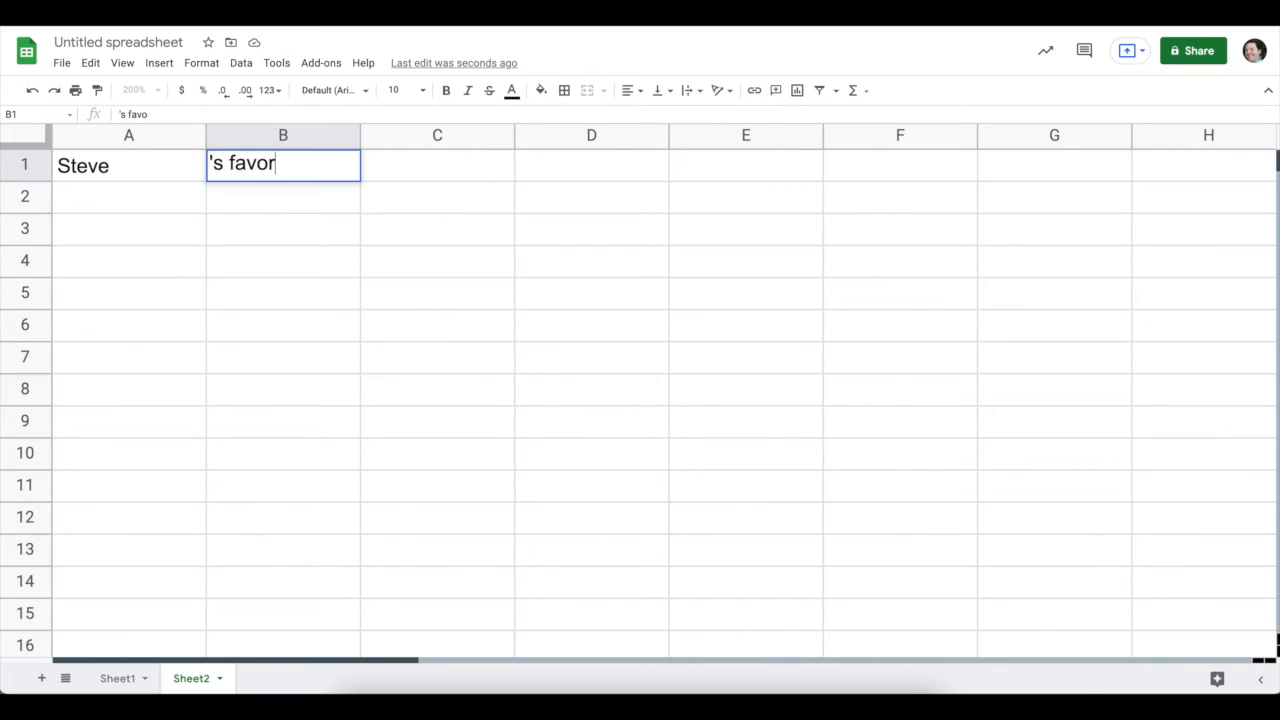
text(ite subject is math)
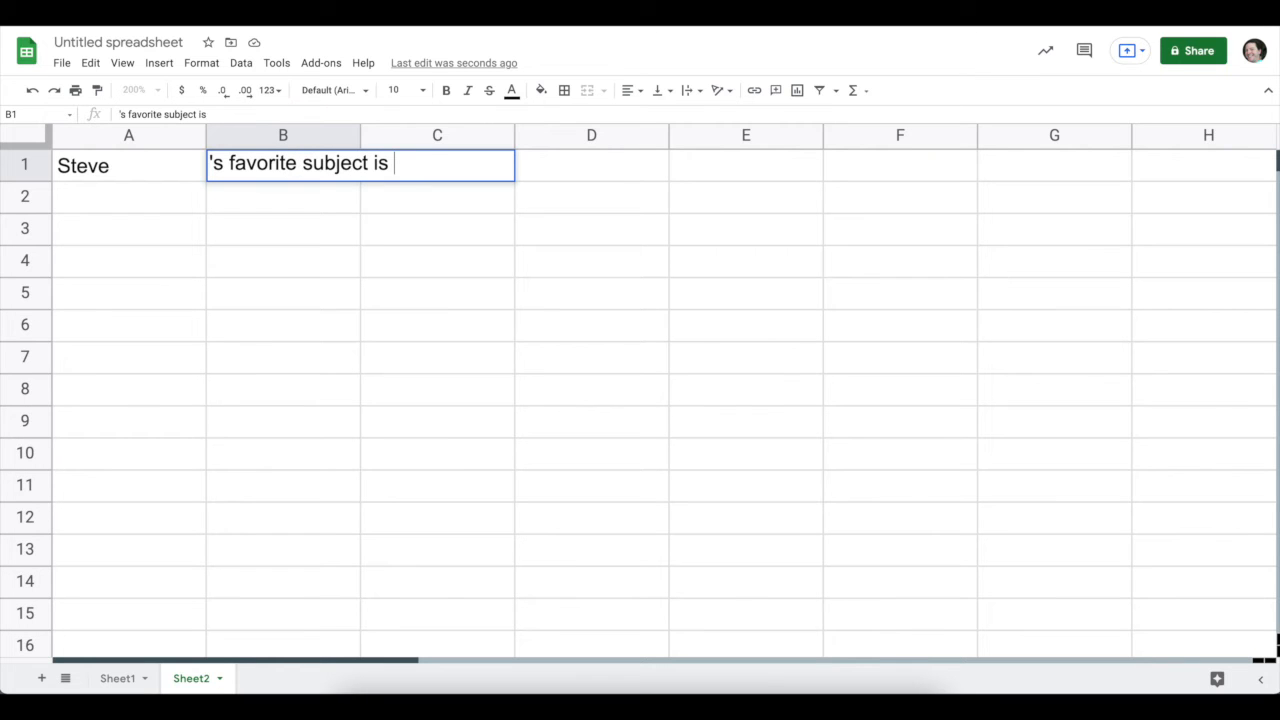
key(BackSpace)
key(BackSpace)
key(BackSpace)
key(BackSpace)
key(Tab)
Link cell C1 of Sheet2 to the favorite subject answer on the first sheet with =Sheet1!B2
text(=)
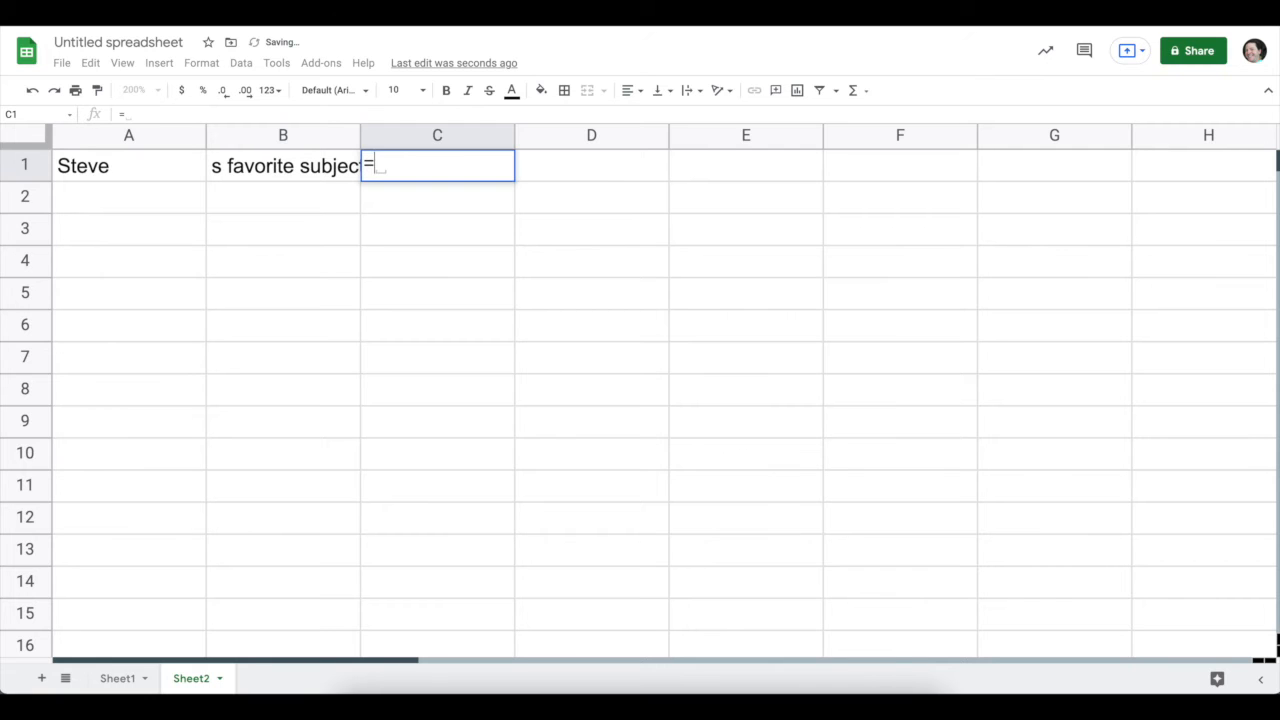
click(120, 681)
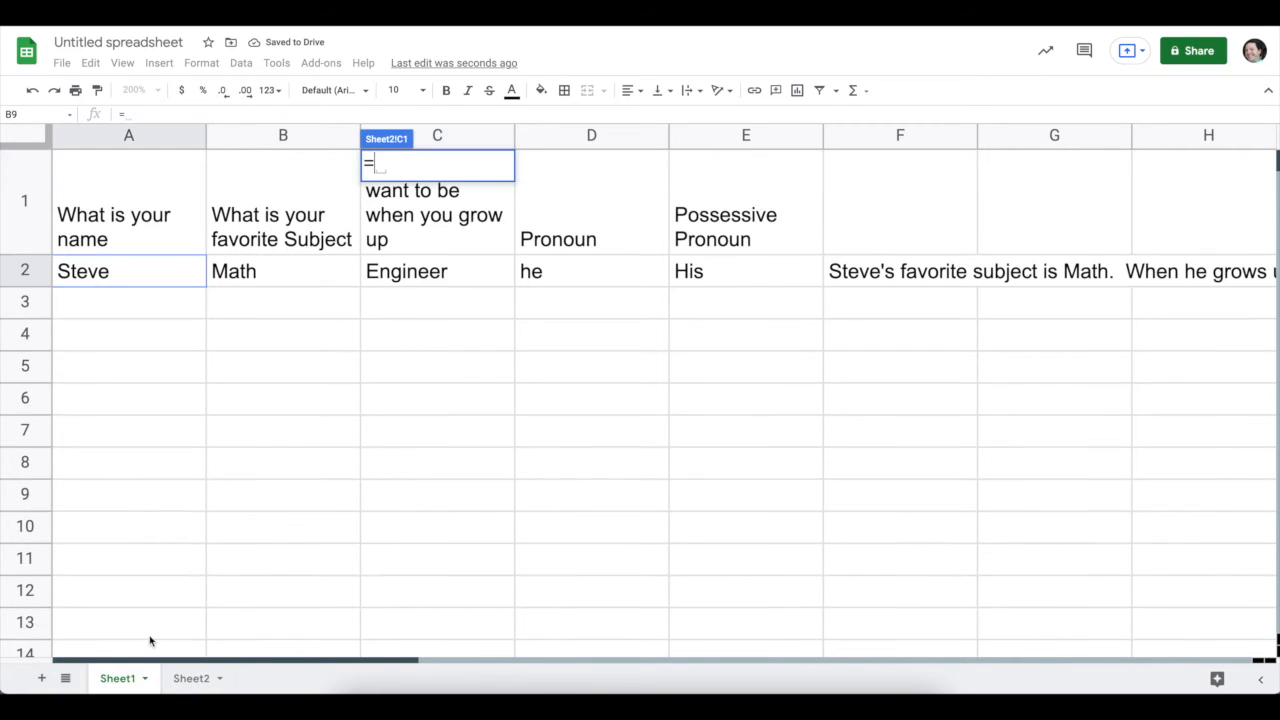
click(302, 274)
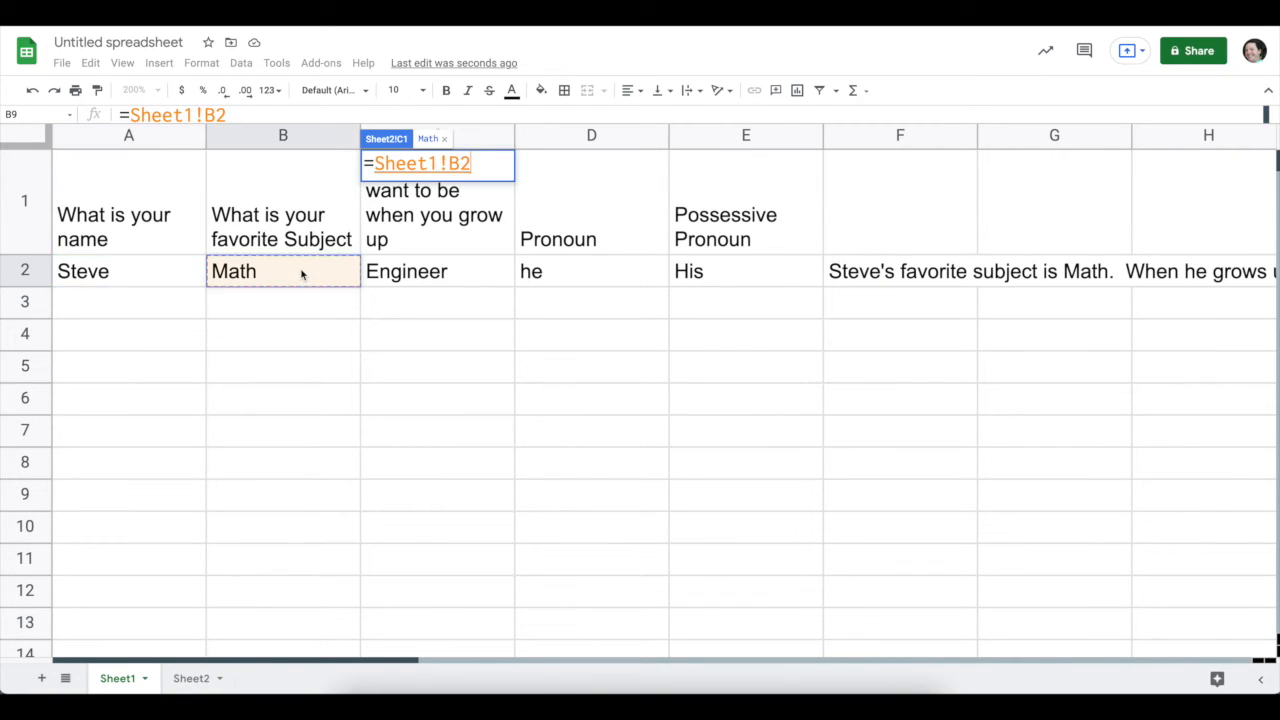
click(189, 682)
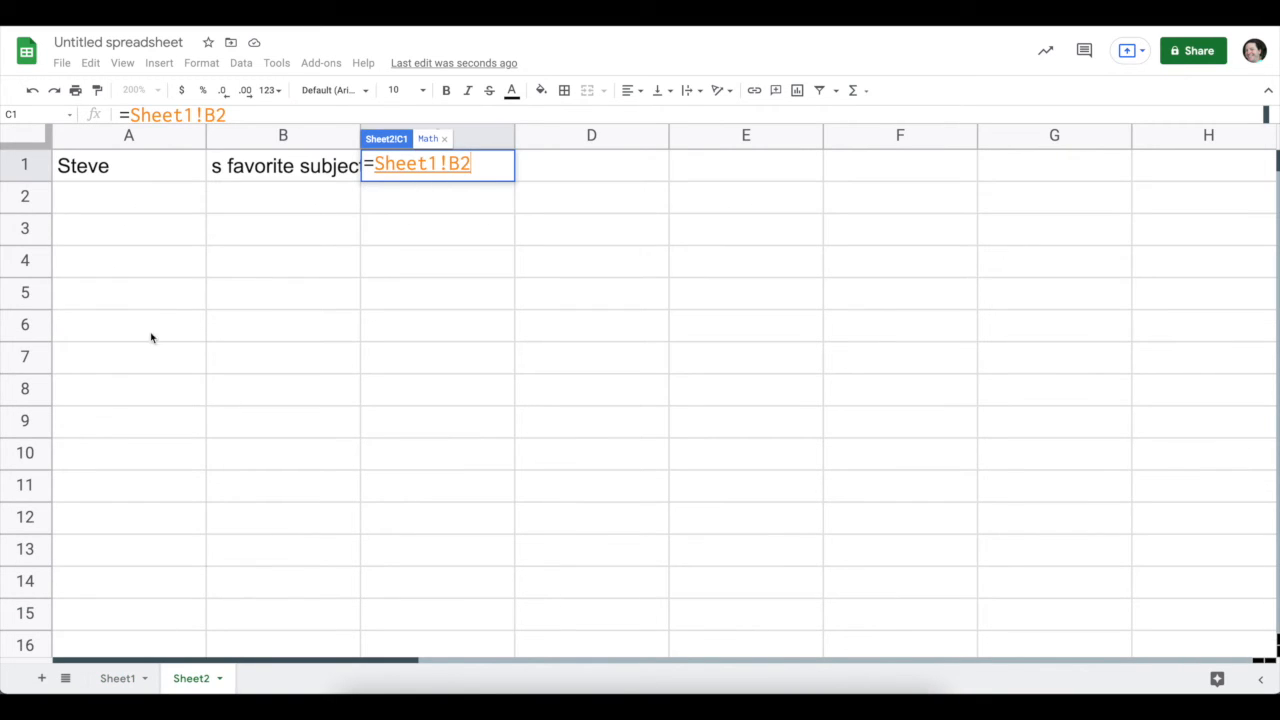
key(Return)
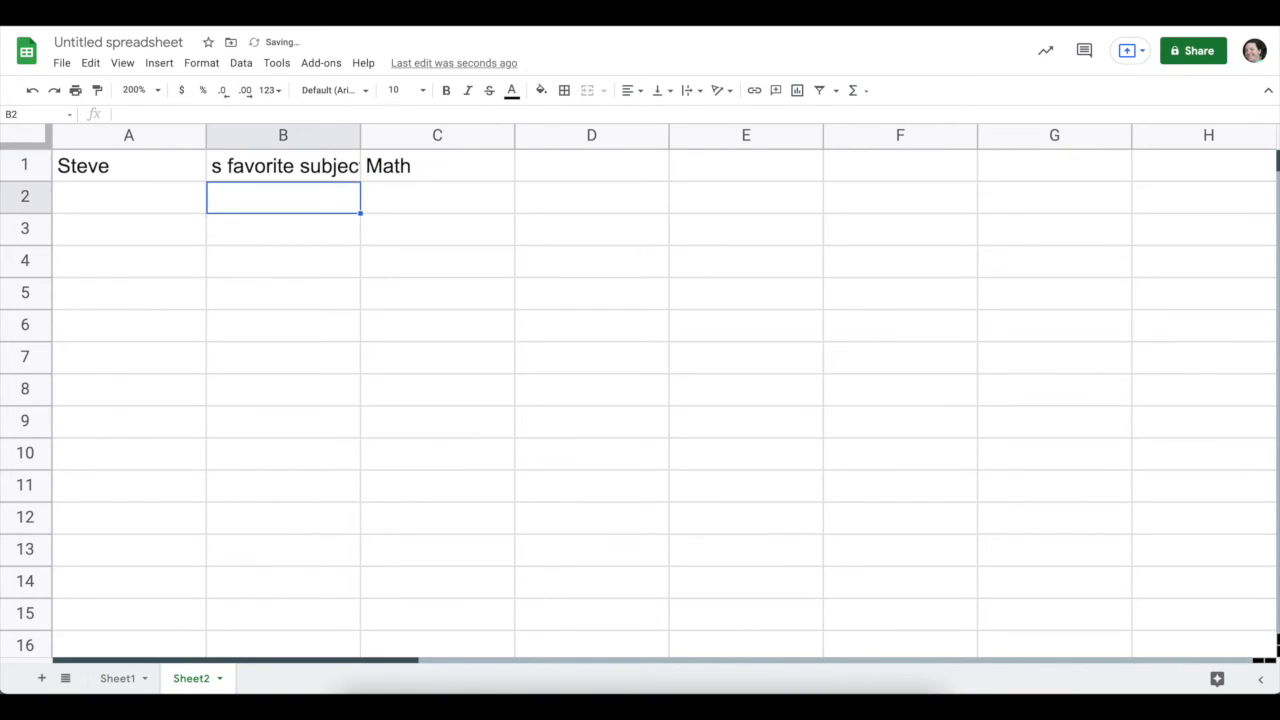
Insert one blank row above row 1 on Sheet2 for headings
click(19, 165)
right_click(19, 165)
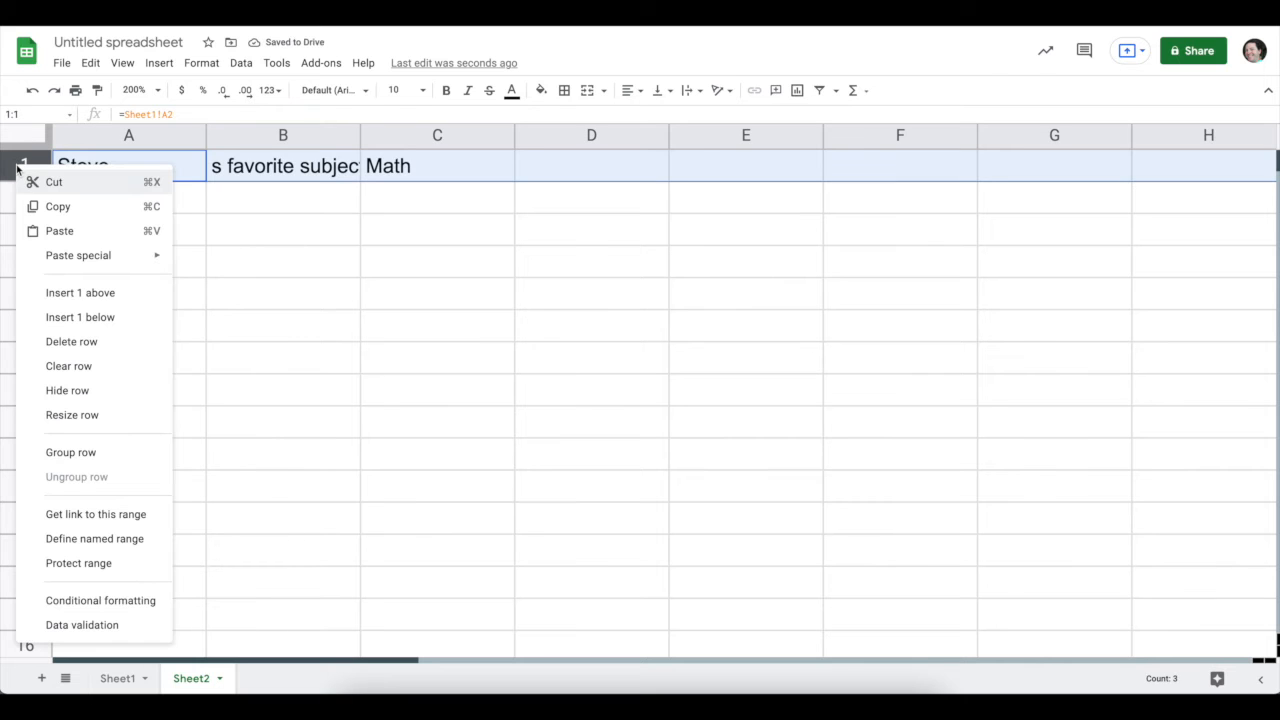
click(69, 302)
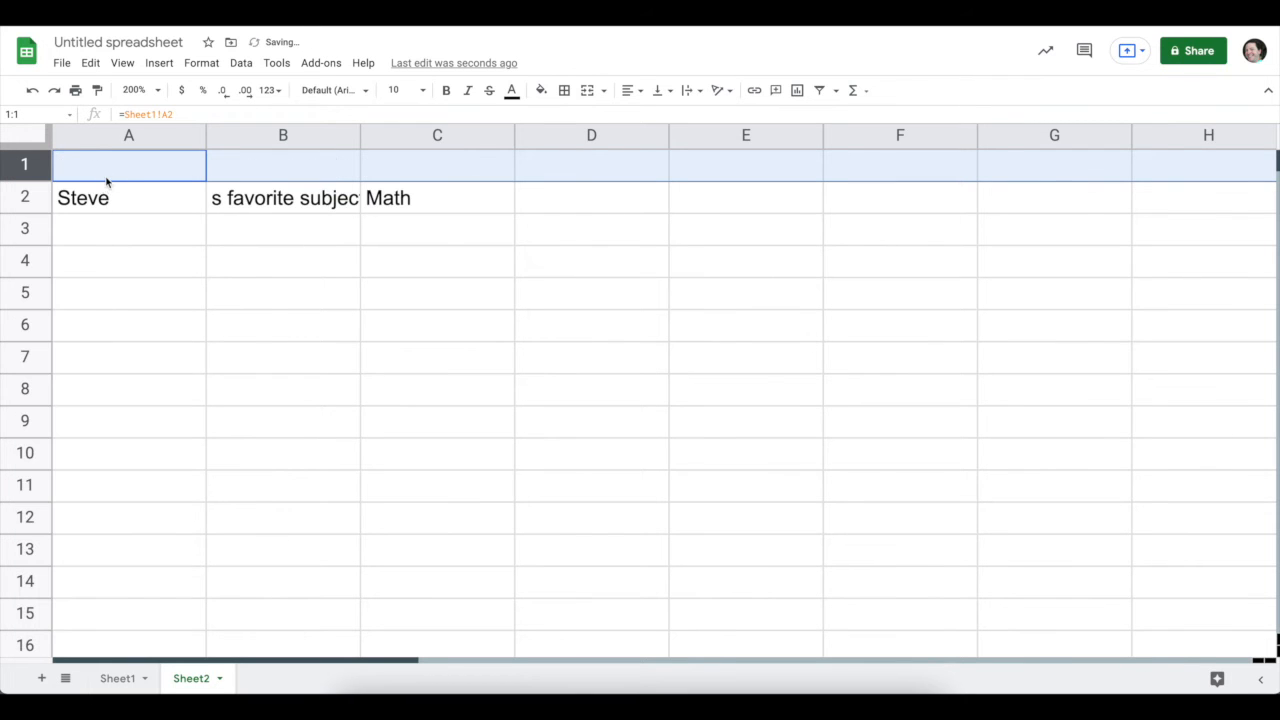
Enter the headings "Name" in A1 and "Subject" in C1
click(107, 180)
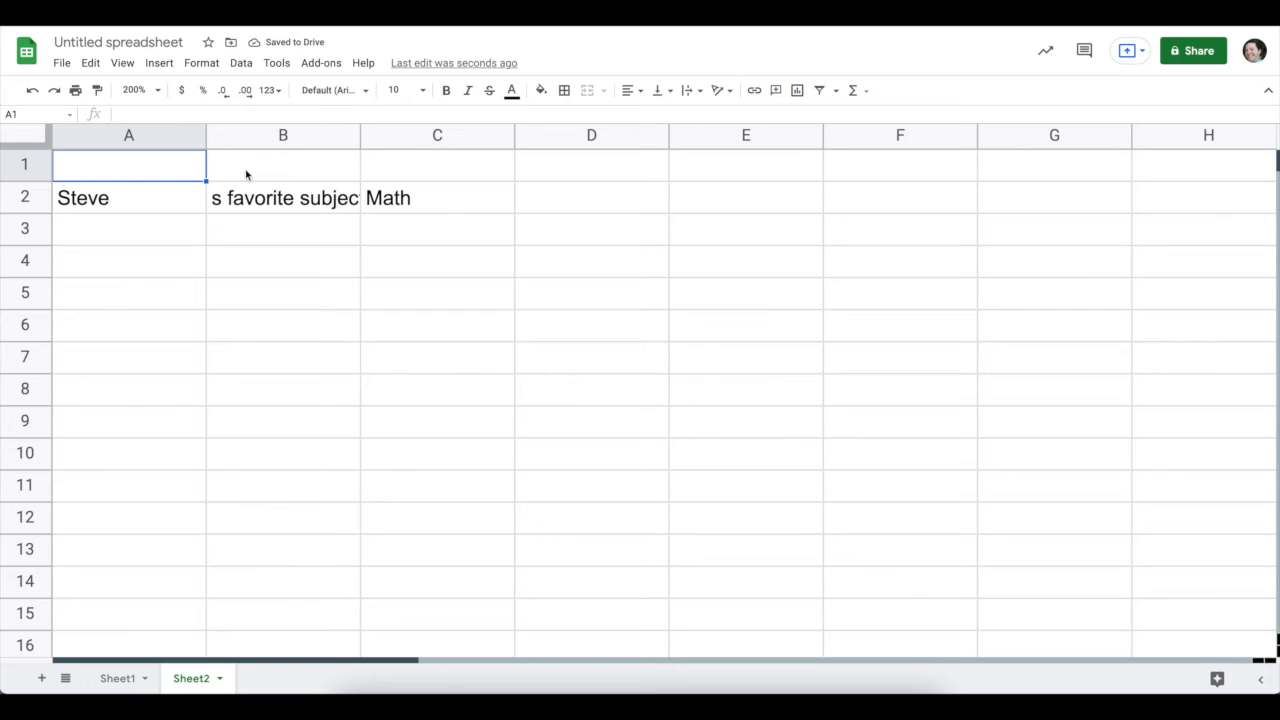
click(246, 174)
click(166, 168)
text(Name)
key(Tab)
key(Tab)
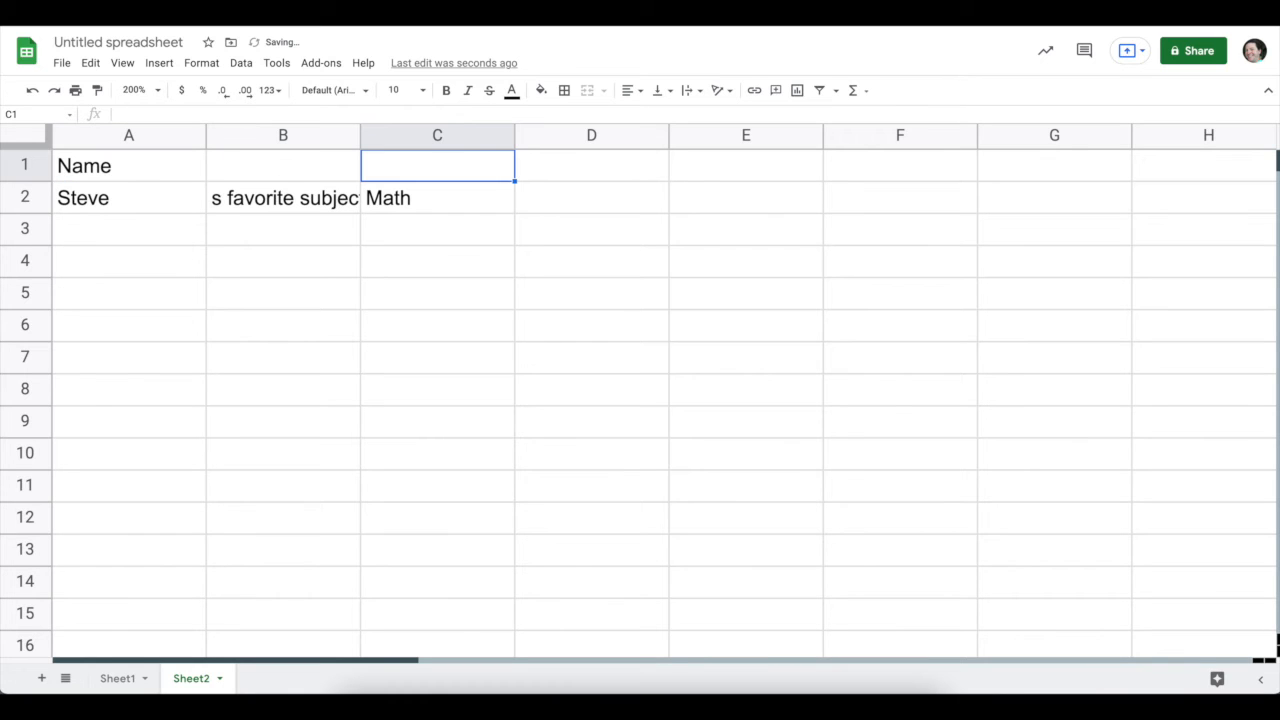
text(Subject)
key(Tab)
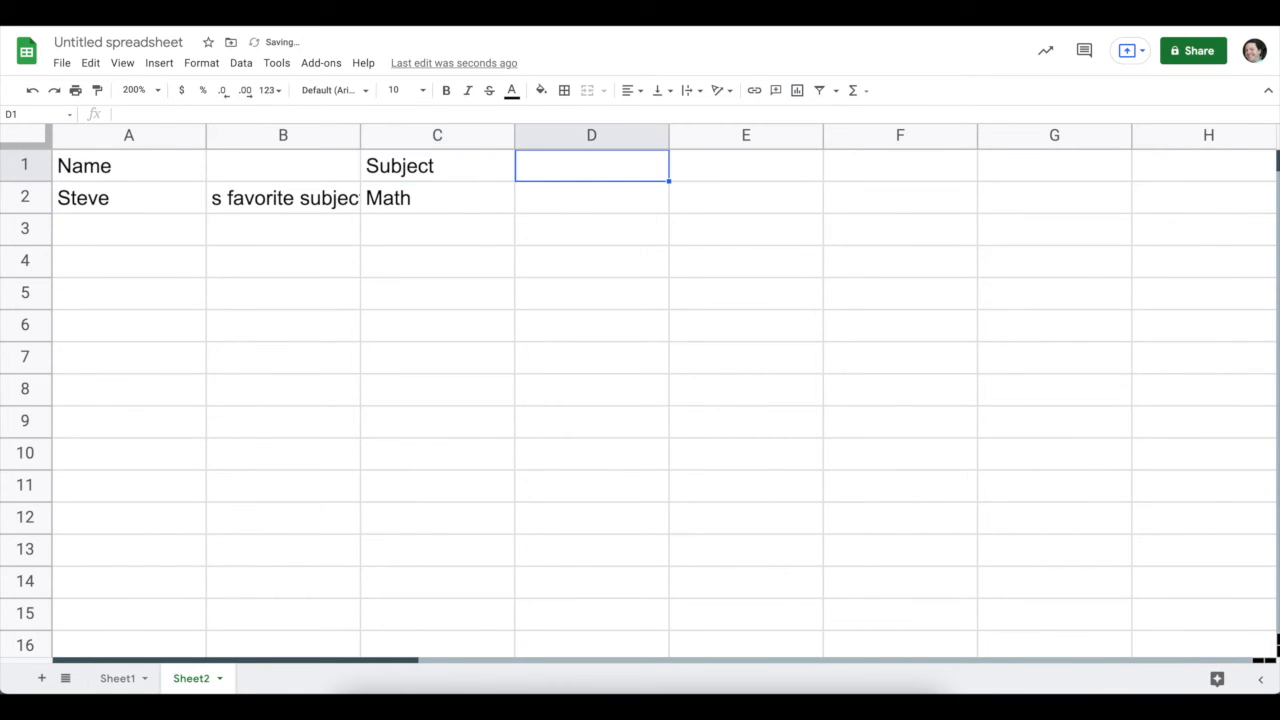
Enter a period followed by spaces and "When" as connecting text in D2
key(Down)
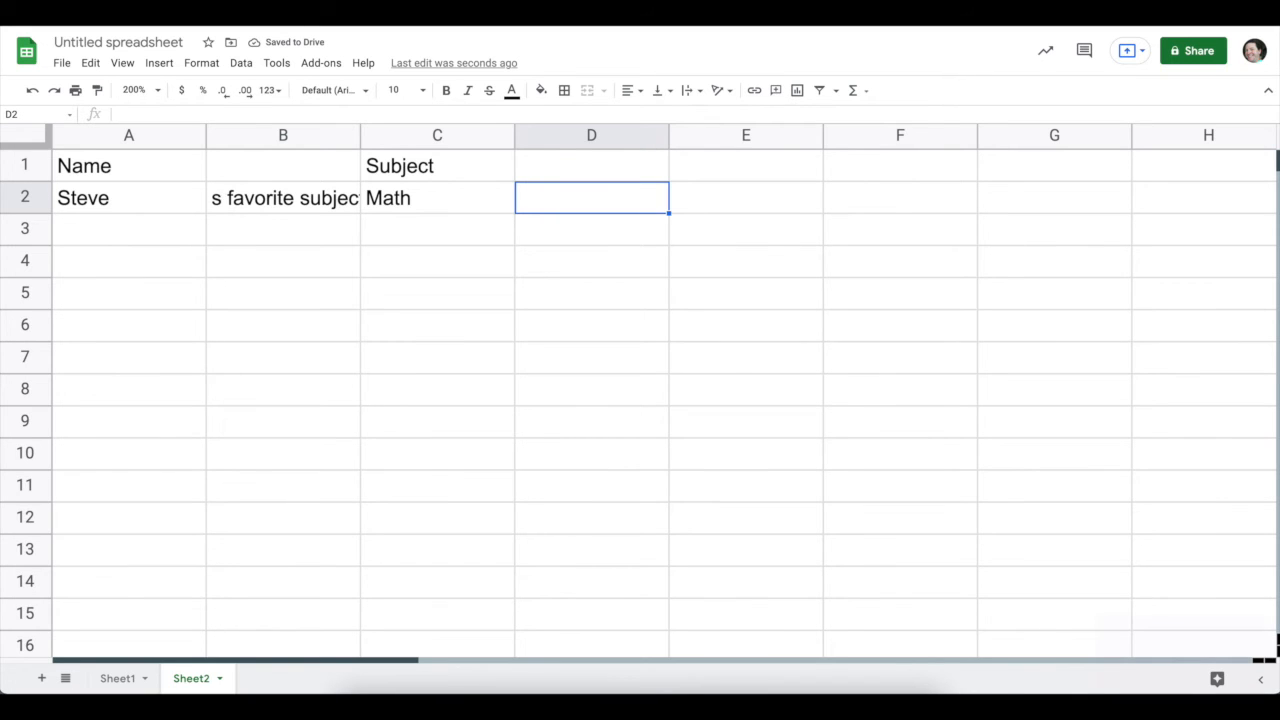
text(.)
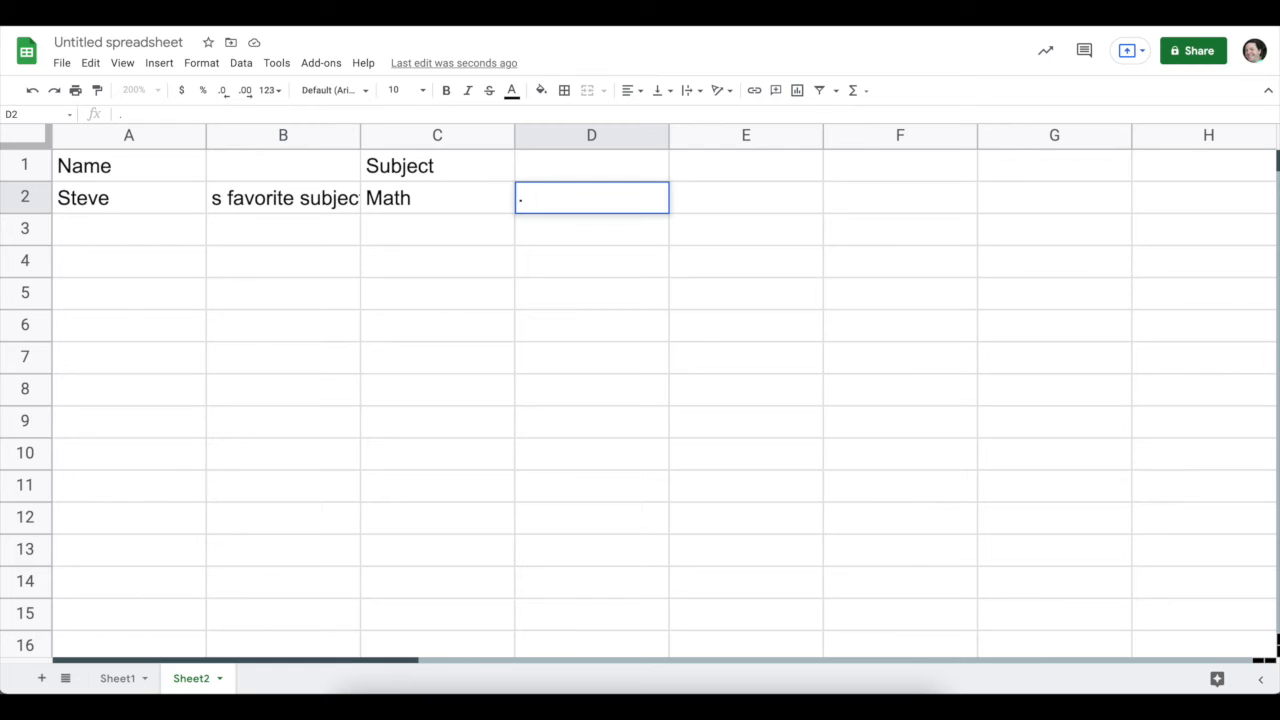
text( When)
key(Tab)
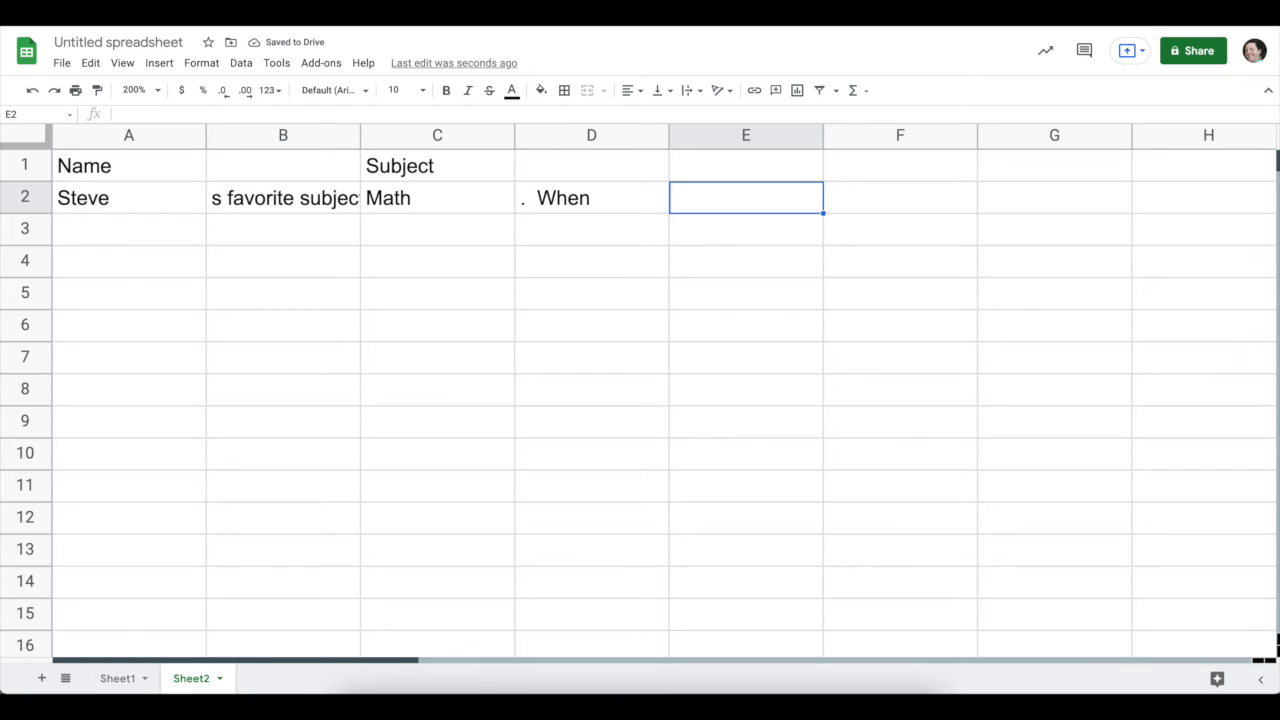
Link cell E2 of Sheet2 to the pronoun on the first sheet with =Sheet1!D2
text(=)
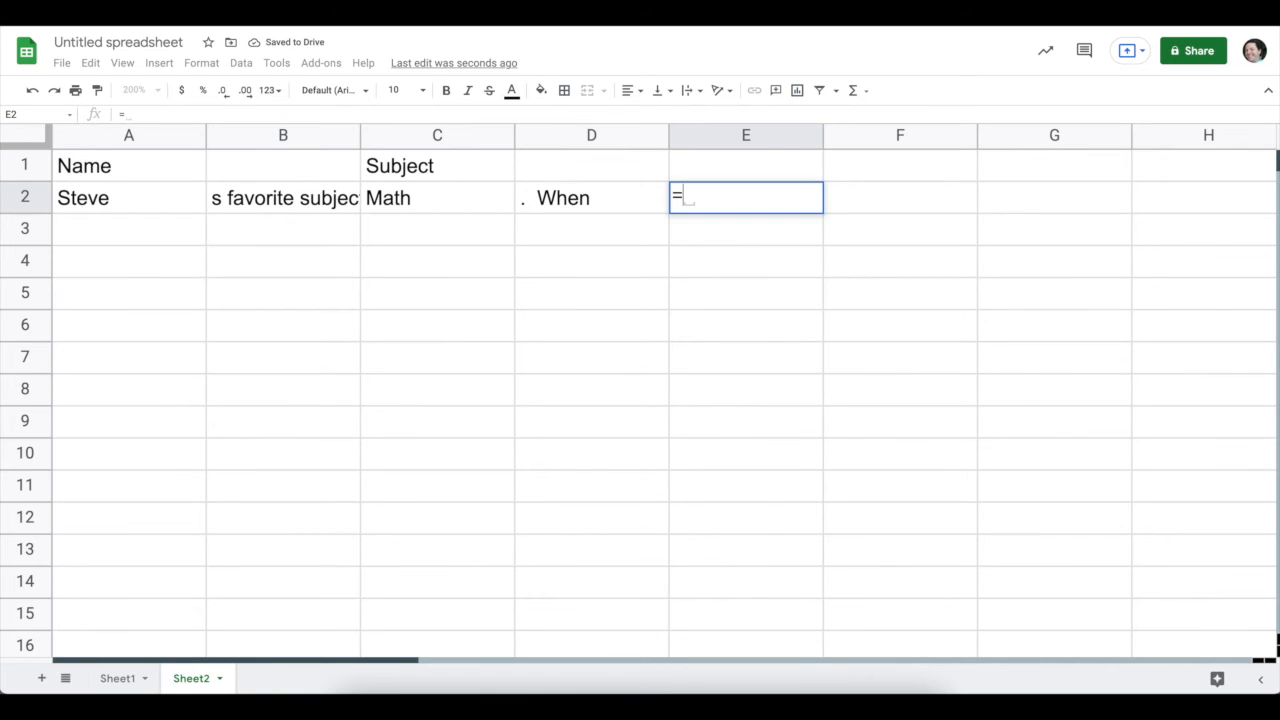
click(117, 682)
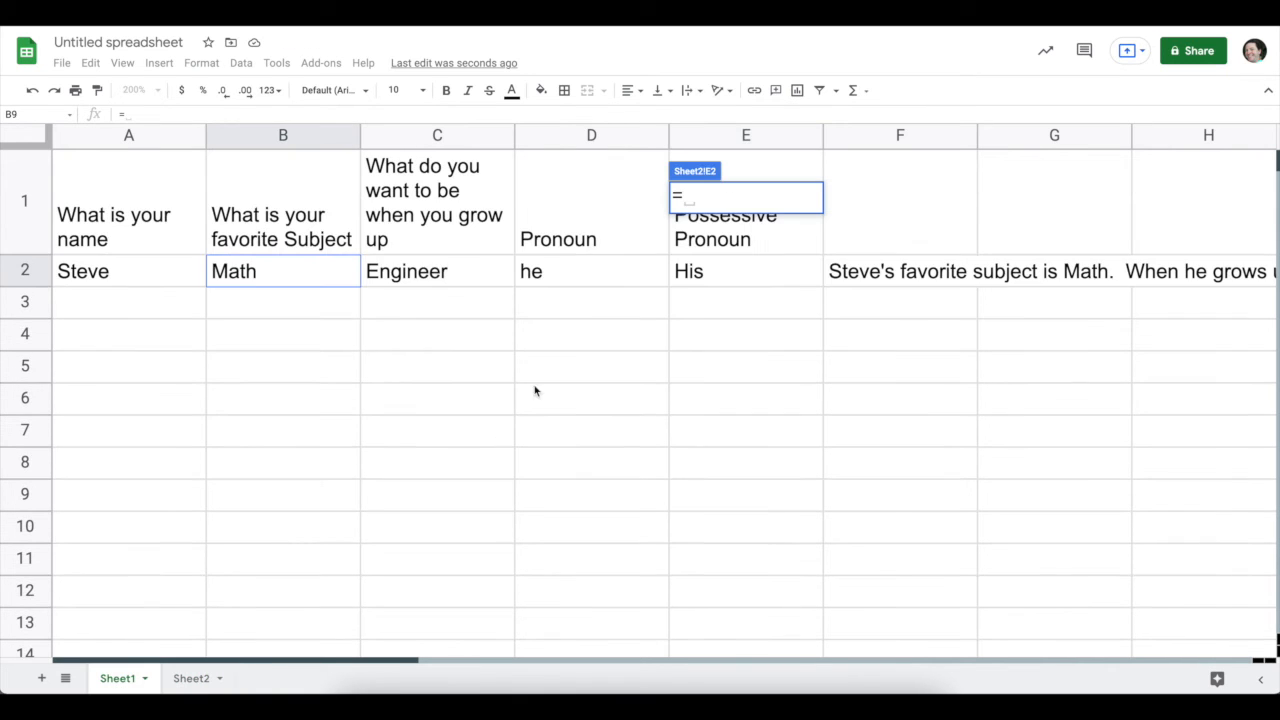
click(571, 281)
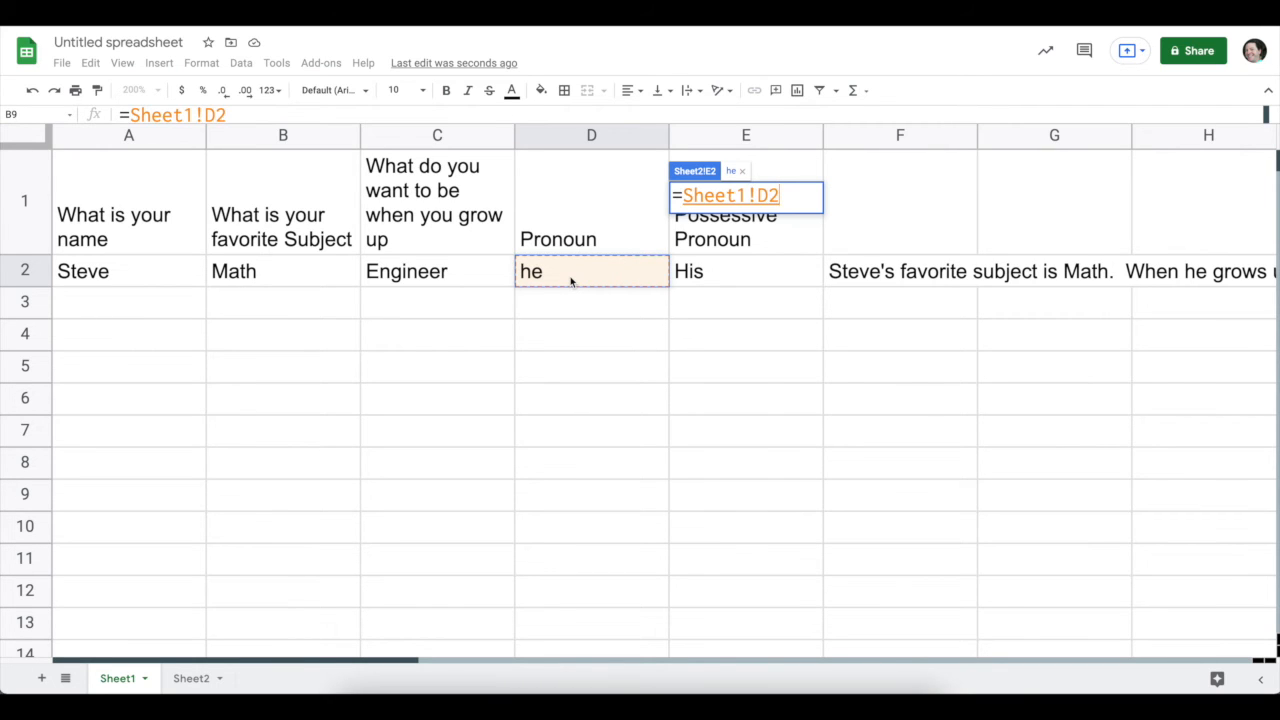
key(Return)
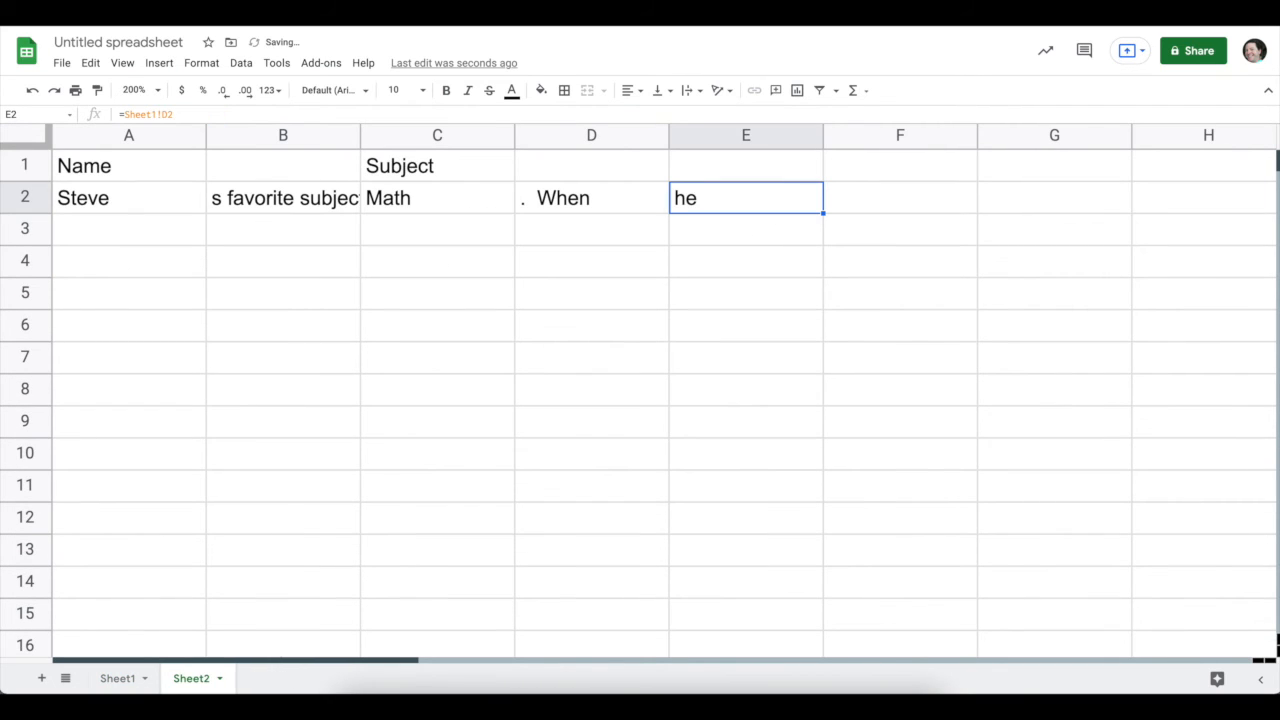
Enter " grows up" with a leading space in F2 and repeat the pronoun in G2 with =E2
click(868, 204)
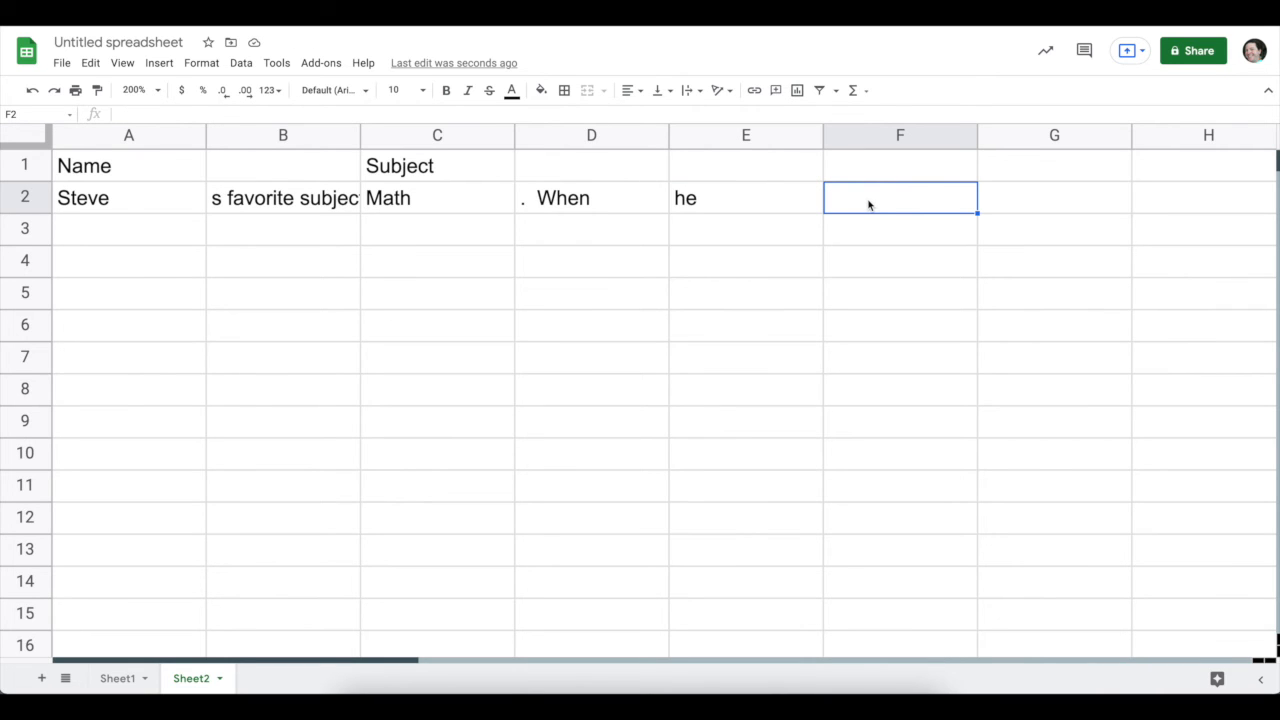
text(grows up)
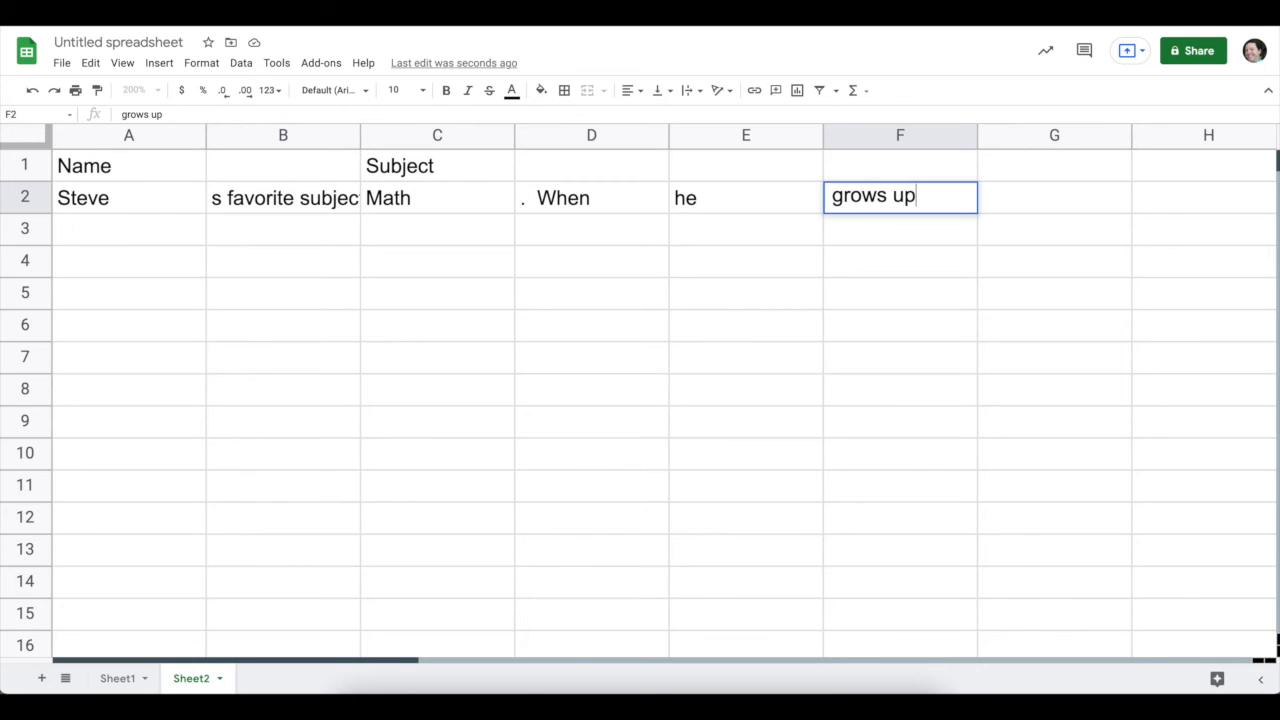
key(Tab)
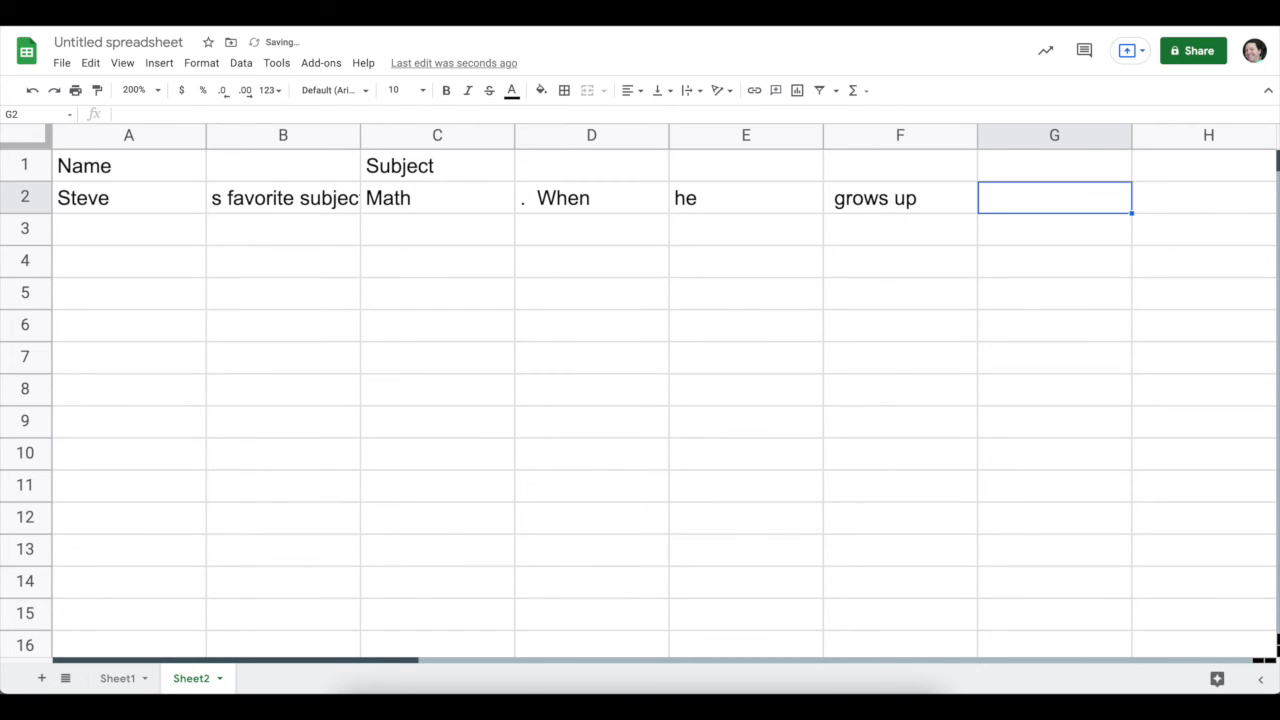
text(=)
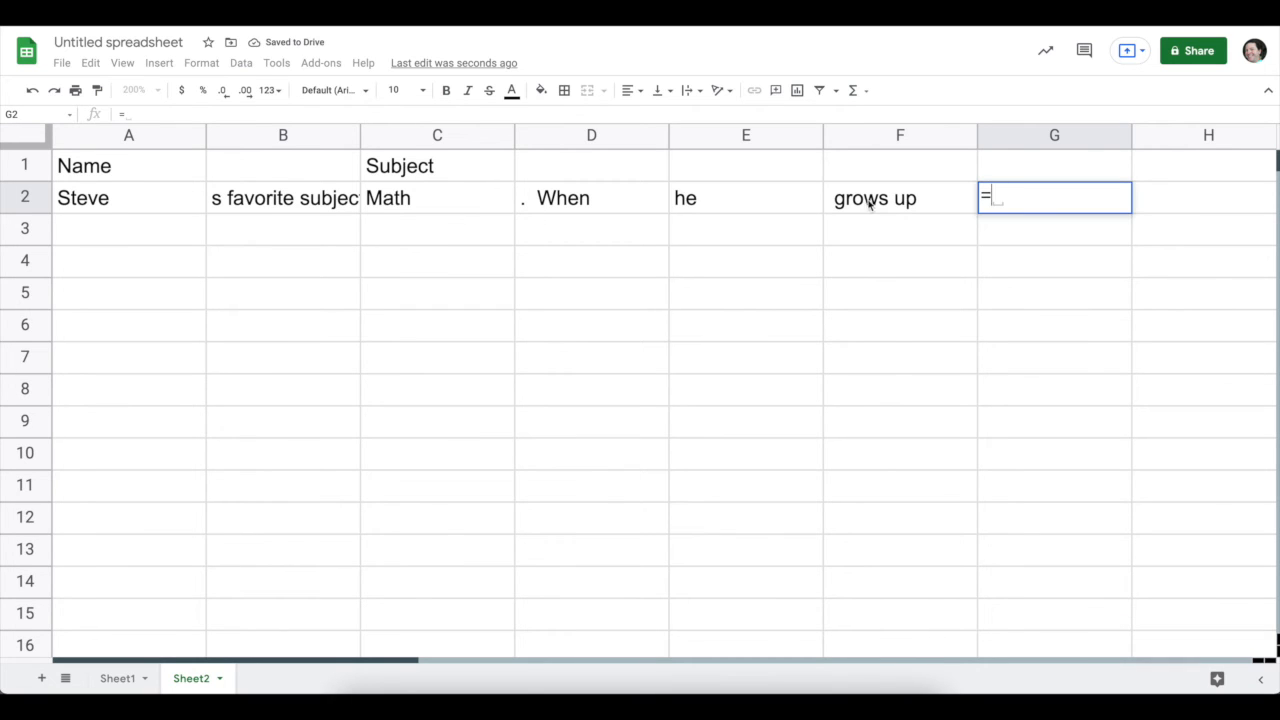
click(759, 201)
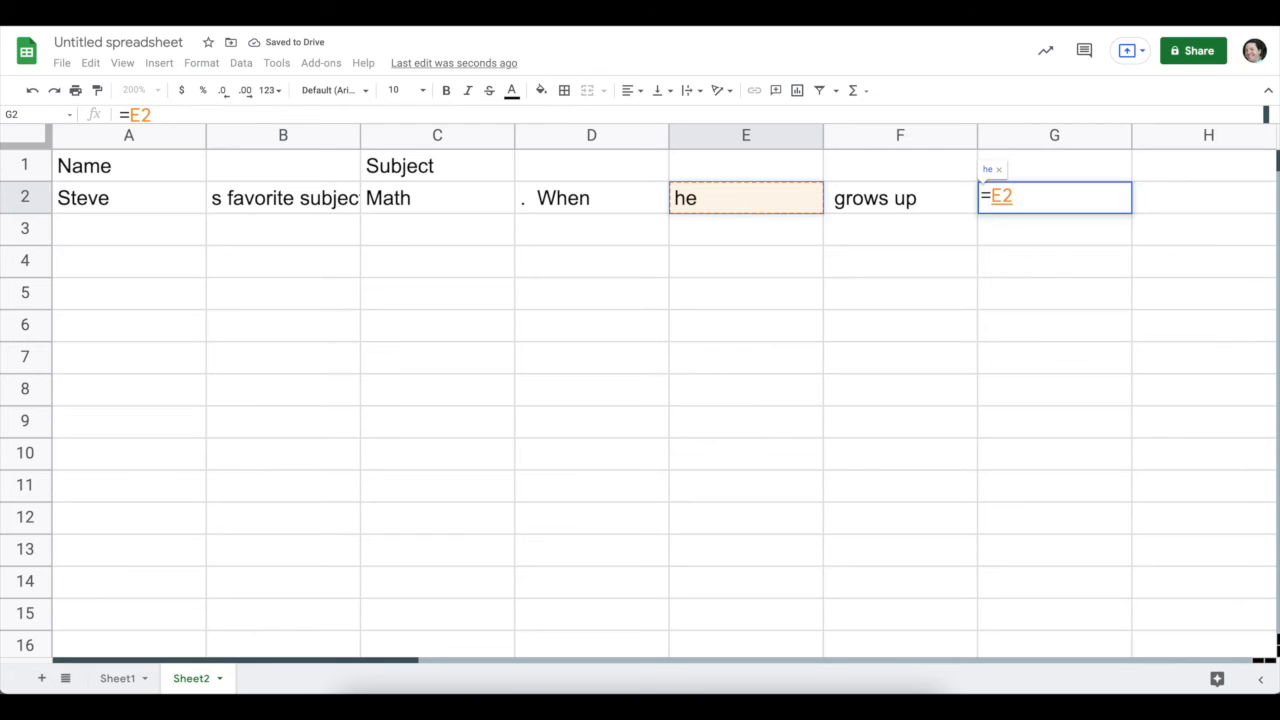
key(Return)
Enter the connecting text " wants to be an" with a leading space in H2
click(1185, 198)
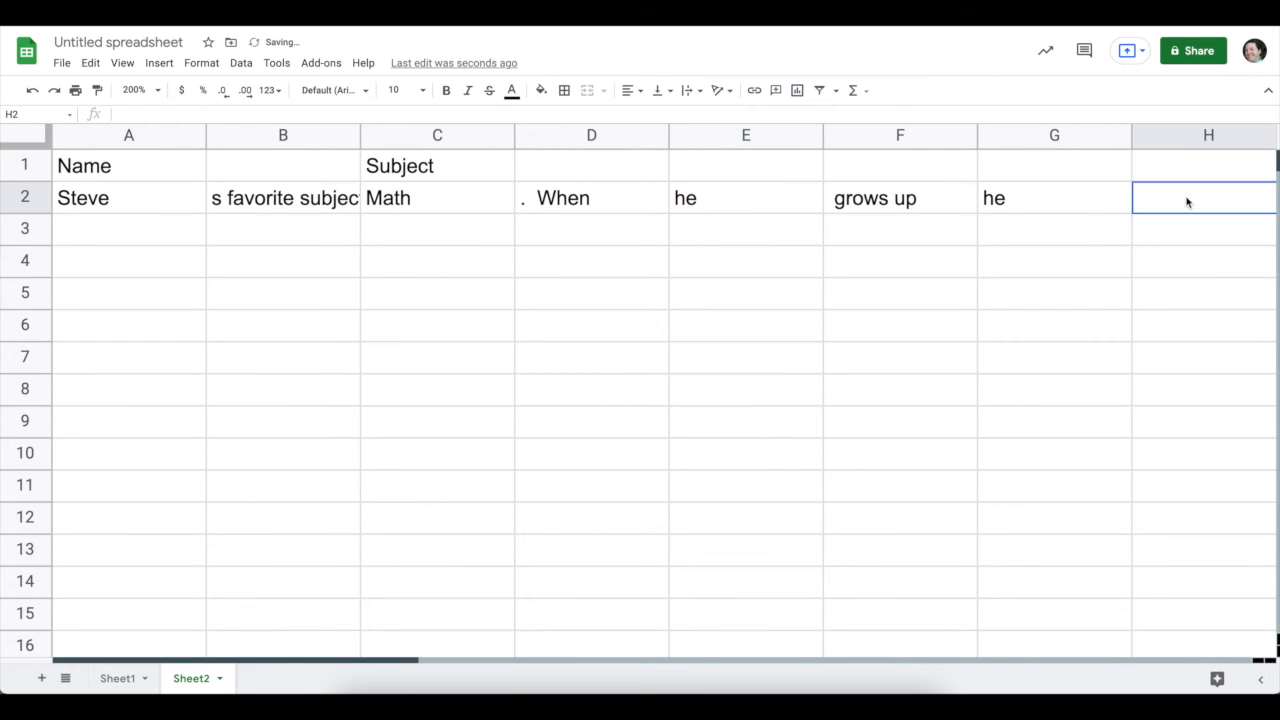
text(wants to be an)
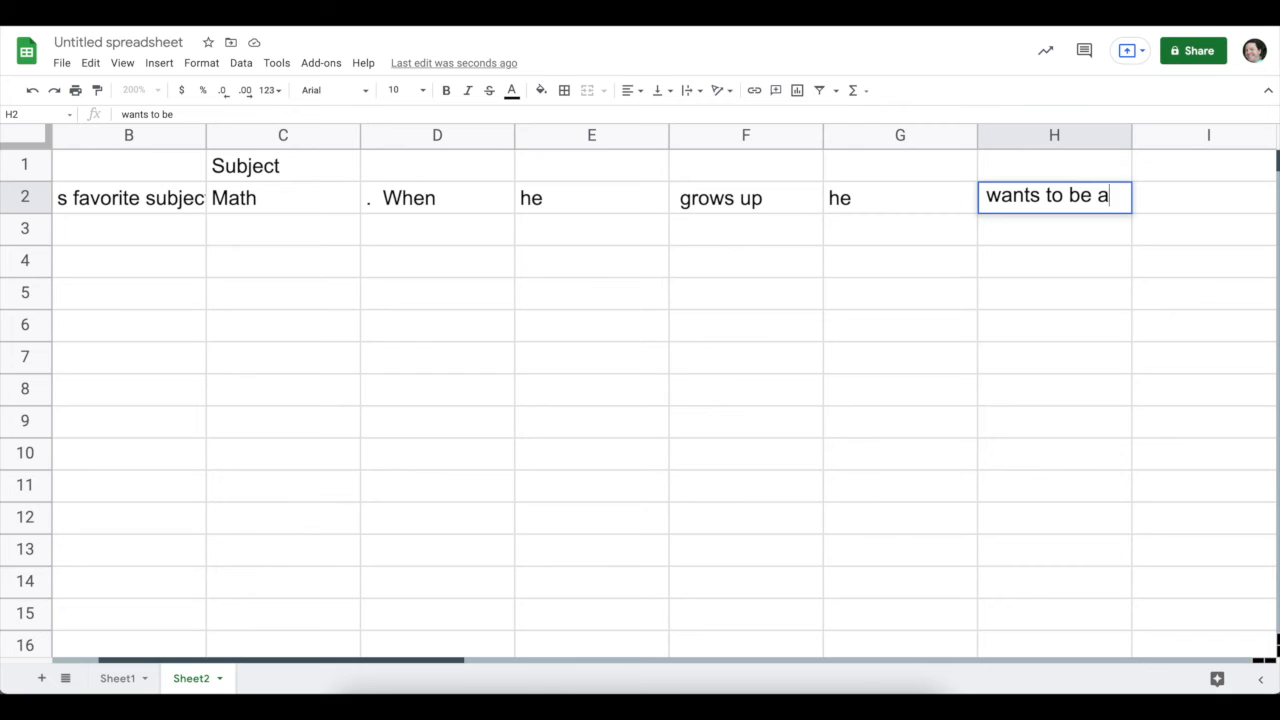
key(Tab)
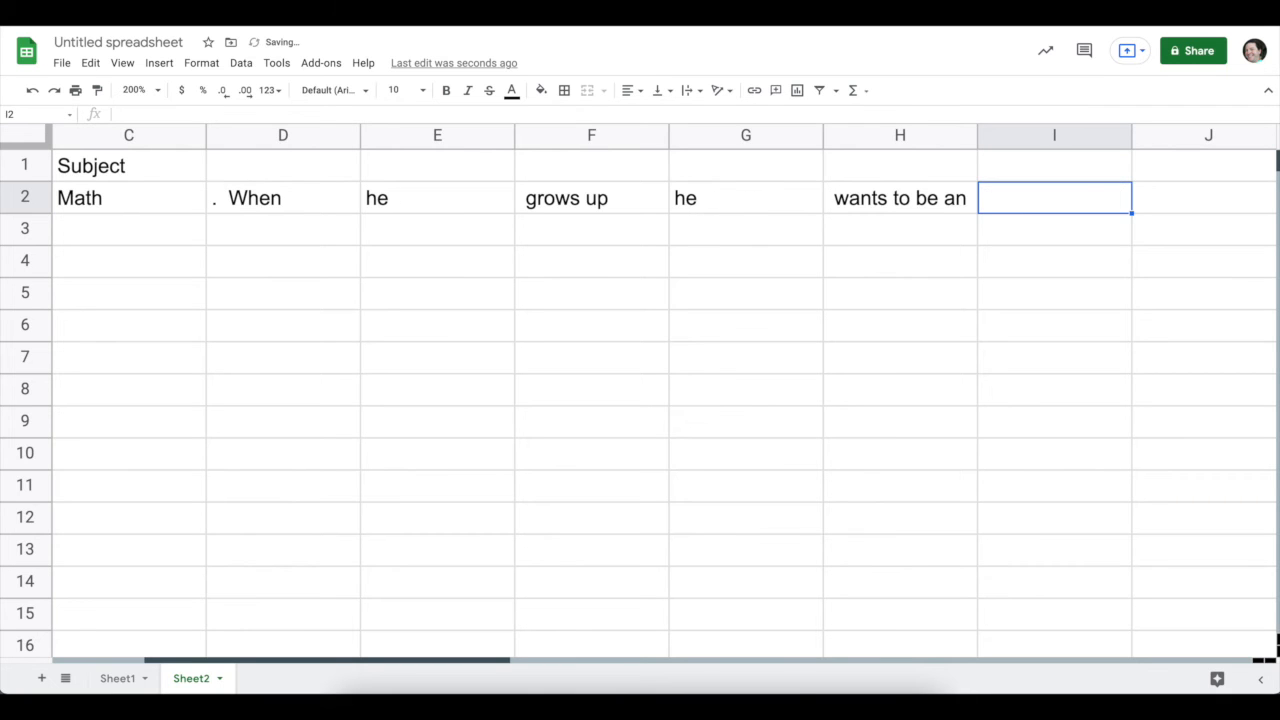
Link cell I2 of Sheet2 to the grown-up career answer on the first sheet with =Sheet1!C2
text(=)
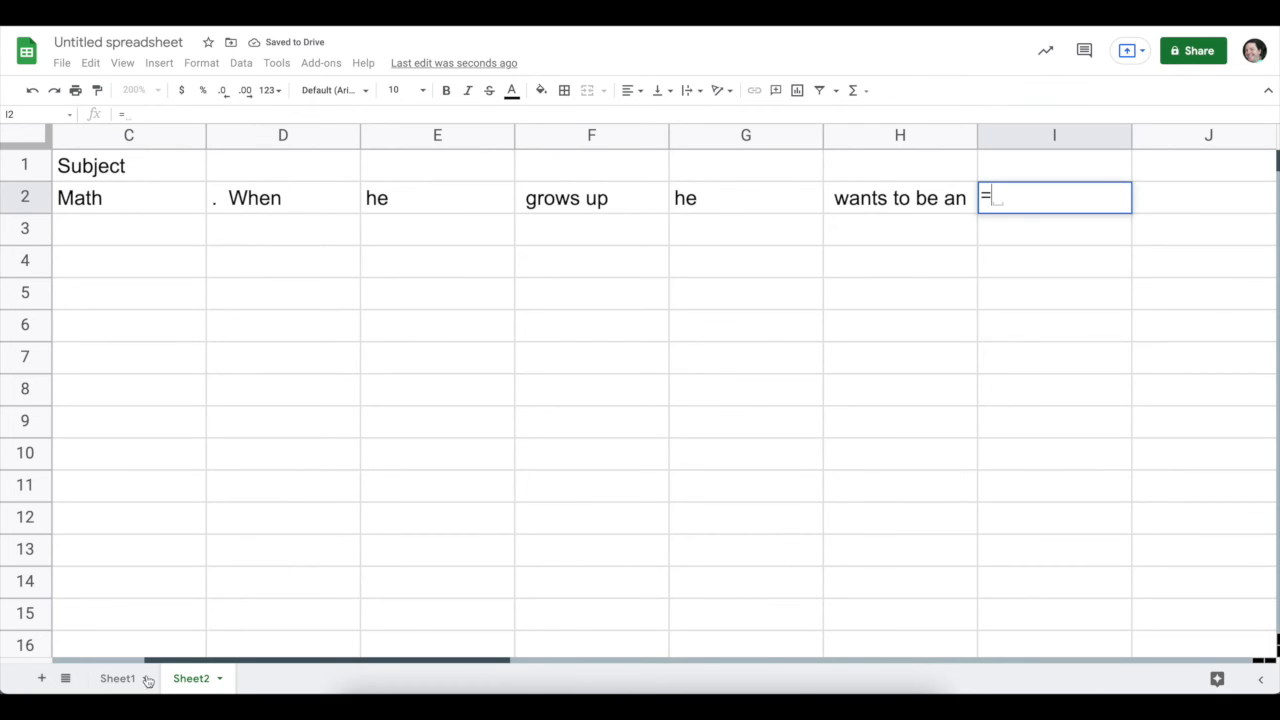
click(118, 680)
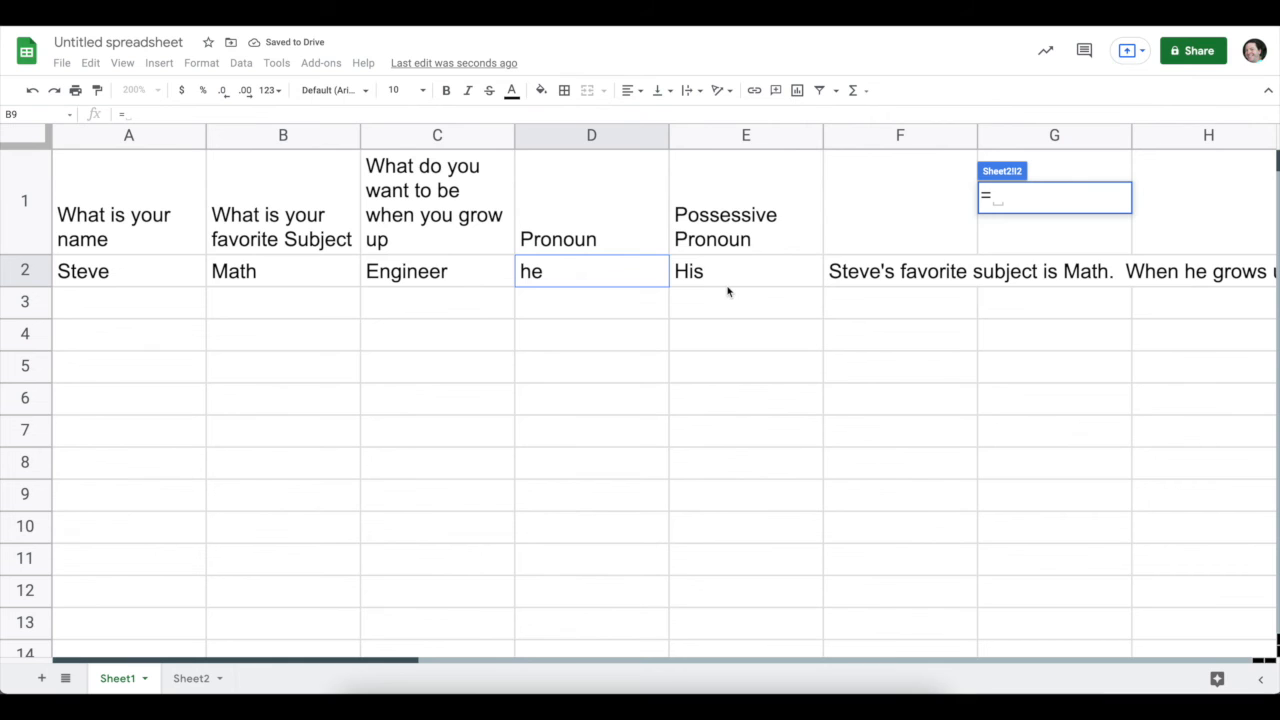
click(477, 275)
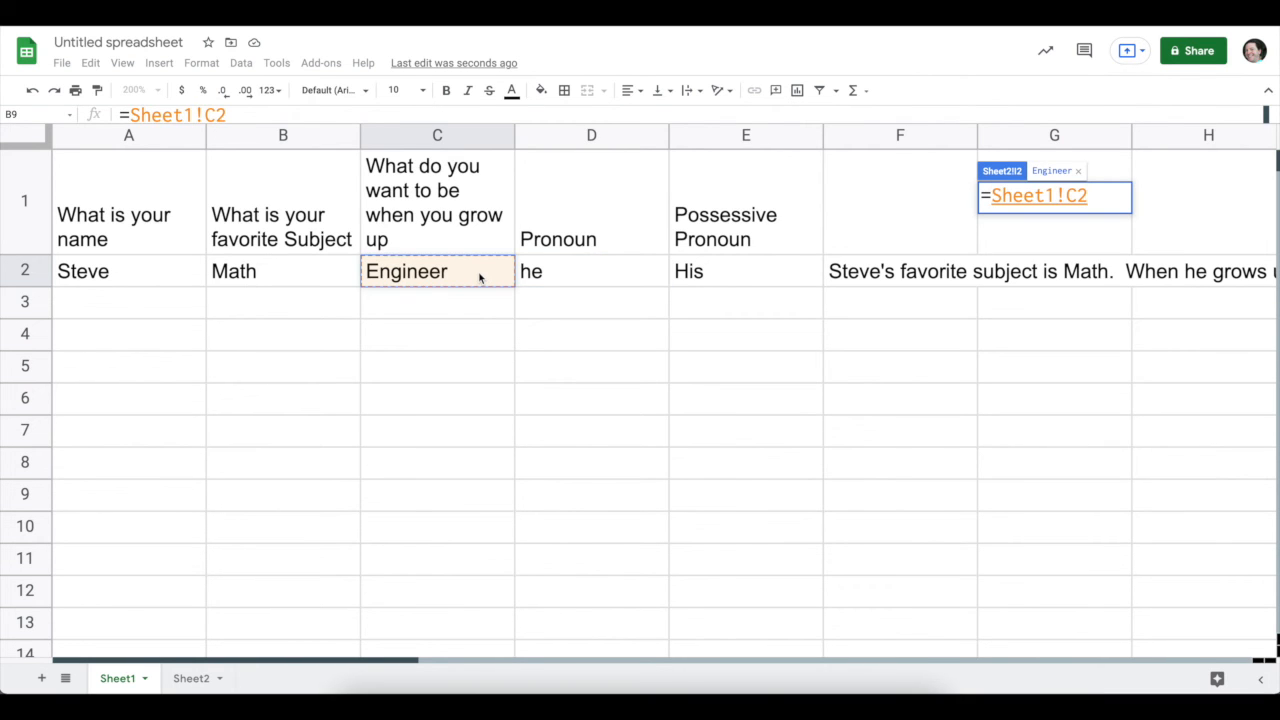
key(Return)
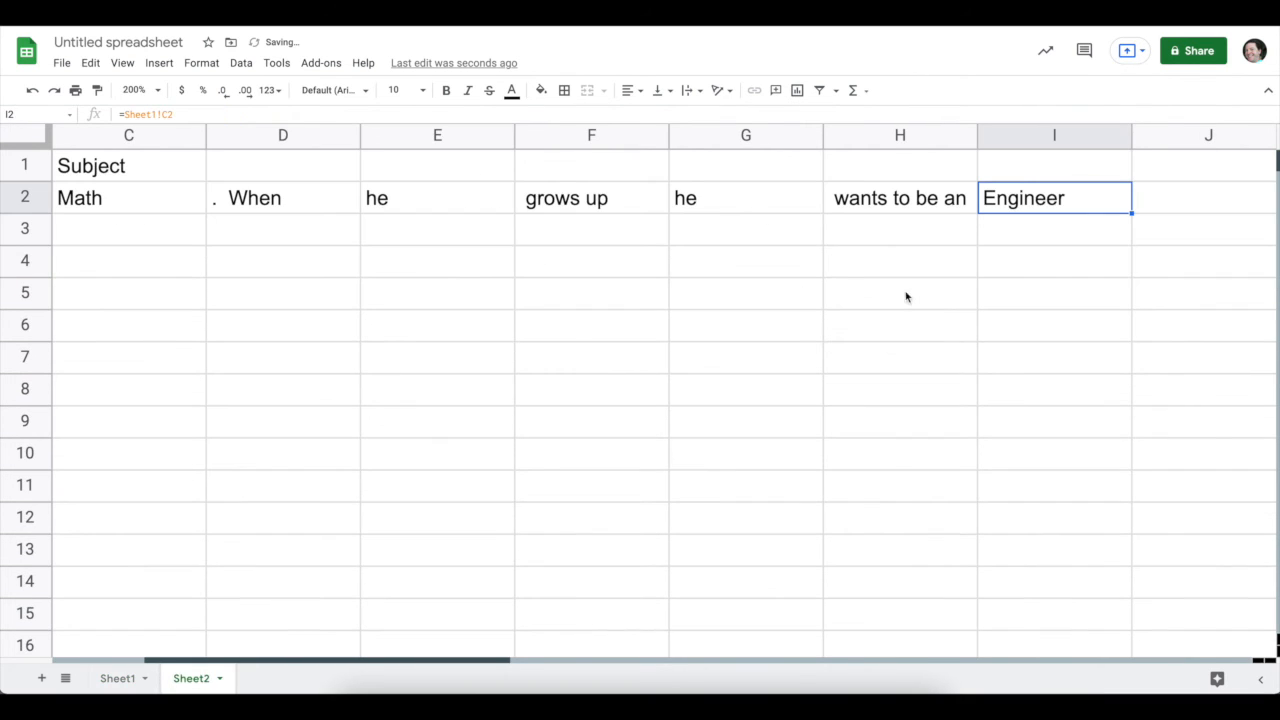
Enter a closing period in J2 to end the sentence
click(1189, 206)
text(.)
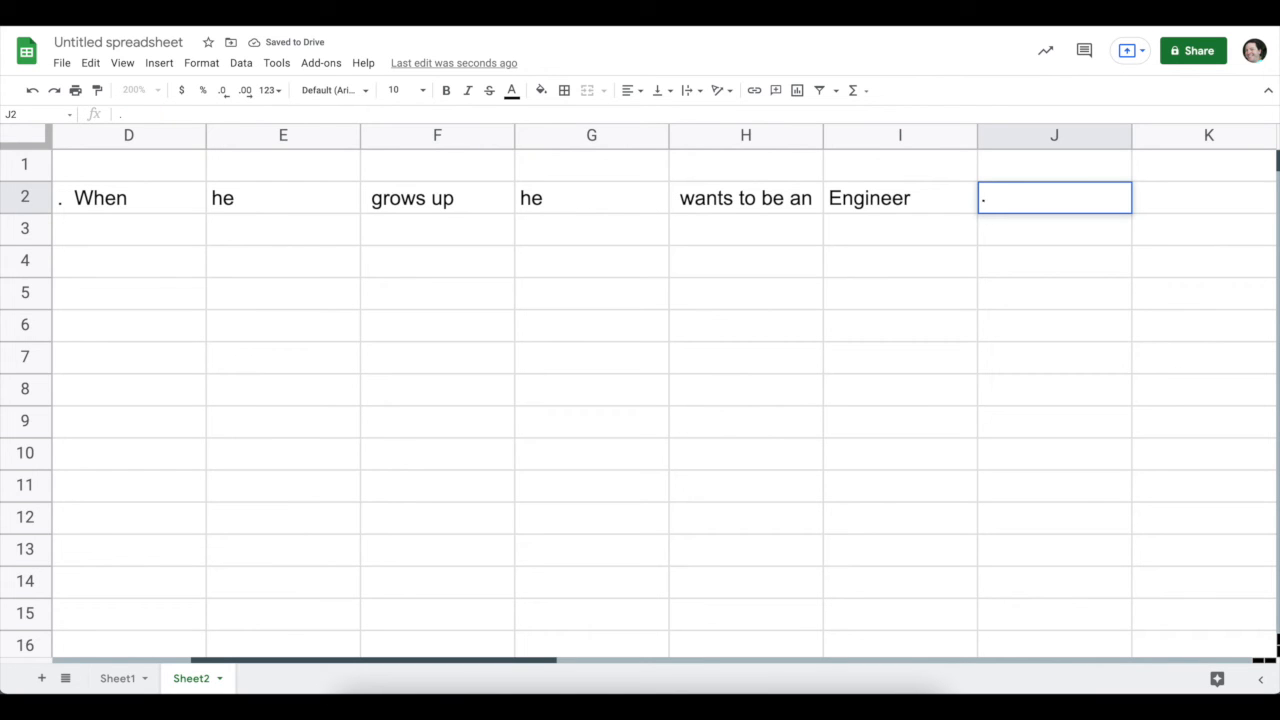
scroll(523, 200, left, 3)
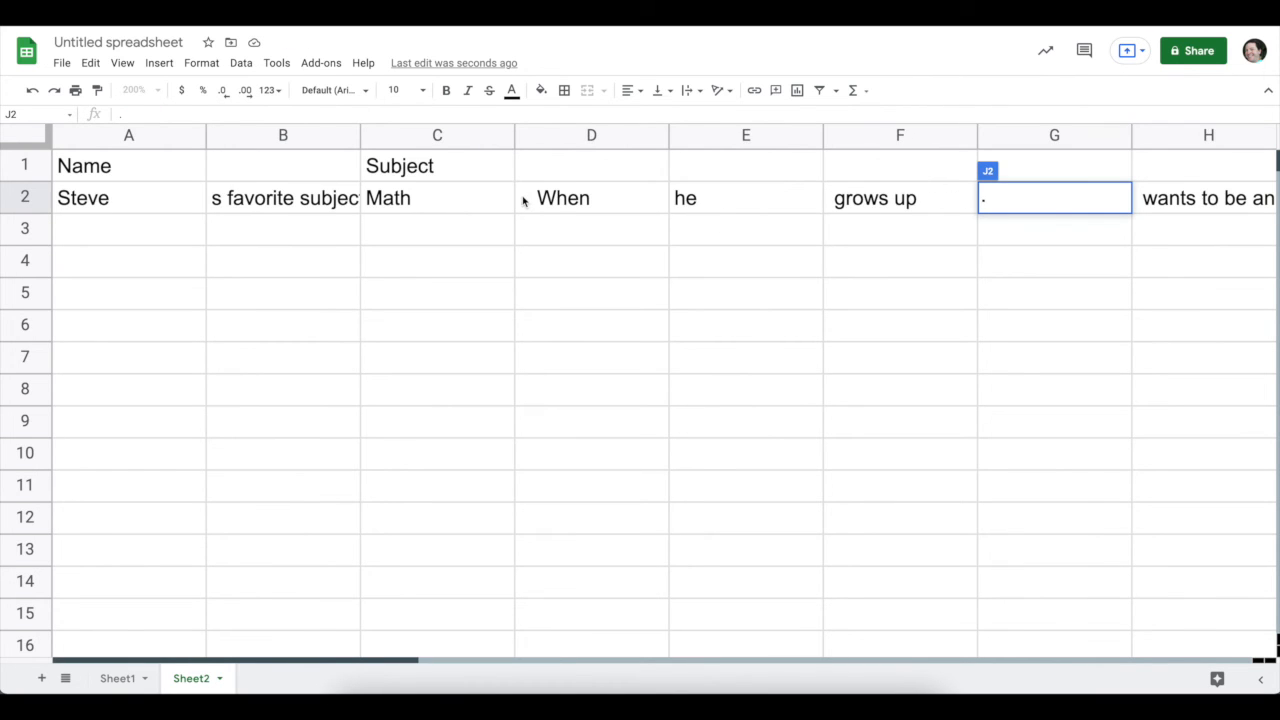
click(697, 174)
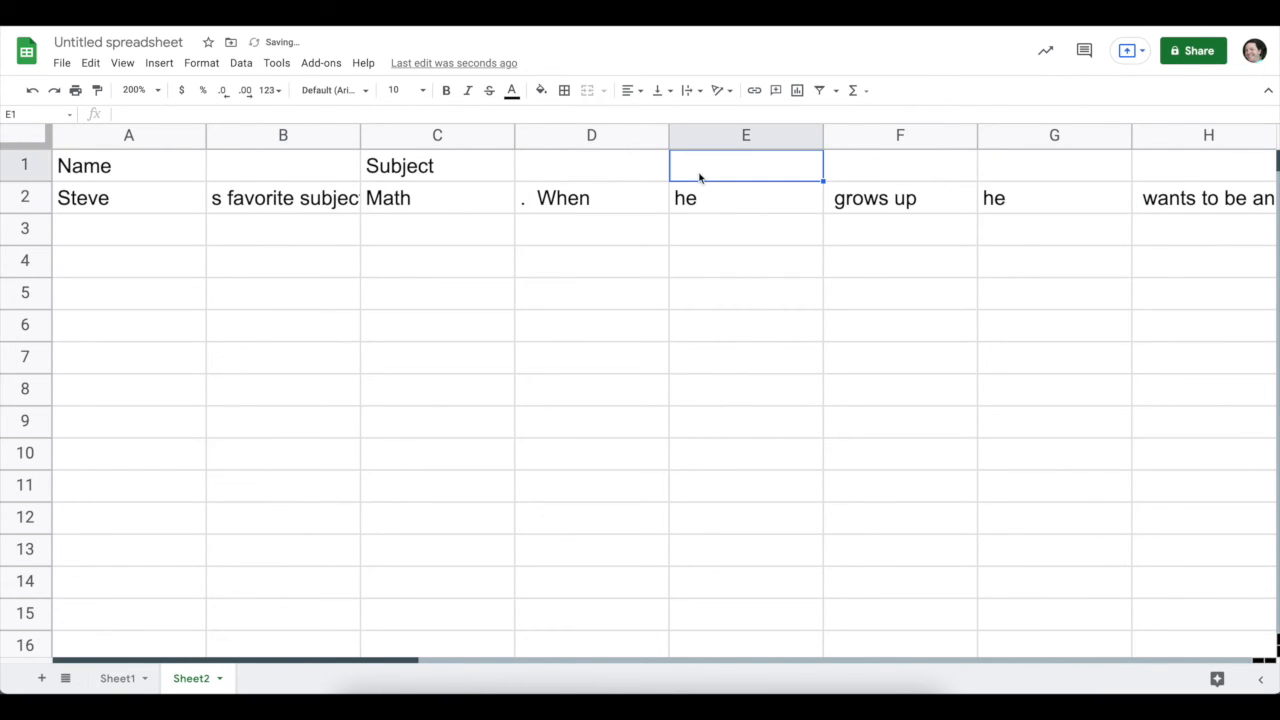
Add the row 1 headers Pronoun in E1 and G1, Career in I1 and Merged in K1
text(Pronoun)
key(Tab)
key(Tab)
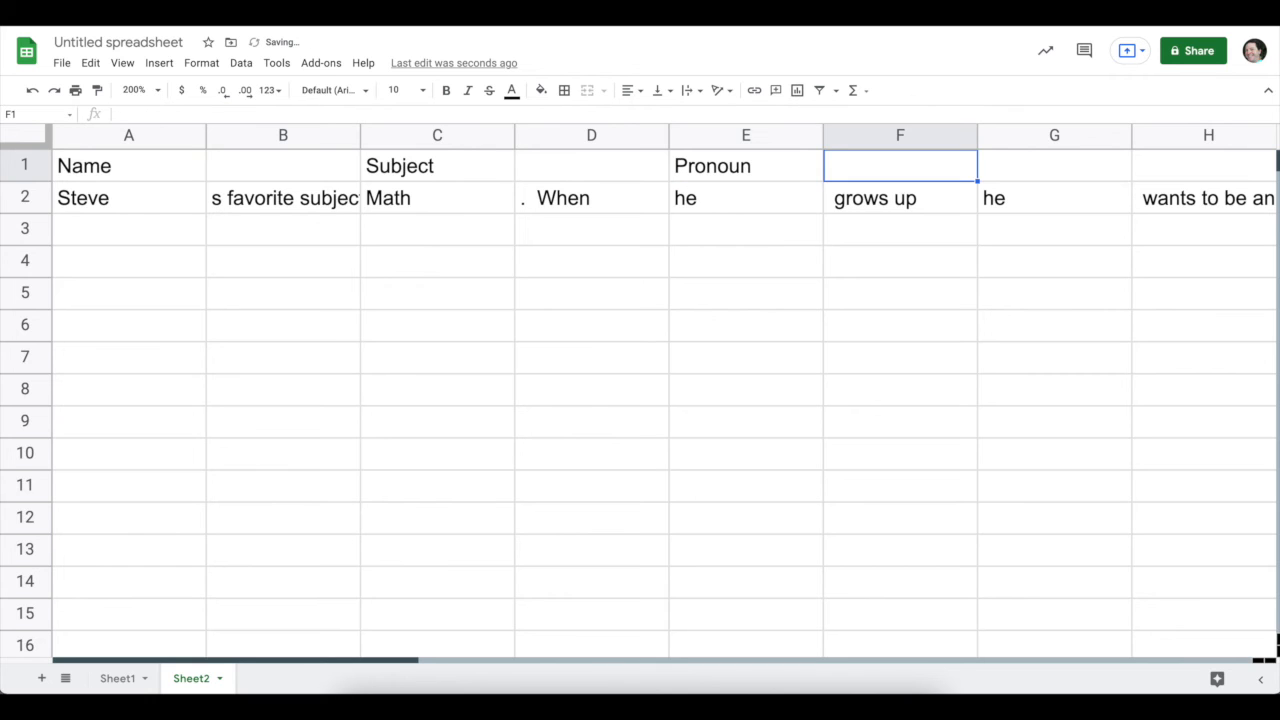
text(Pronoun)
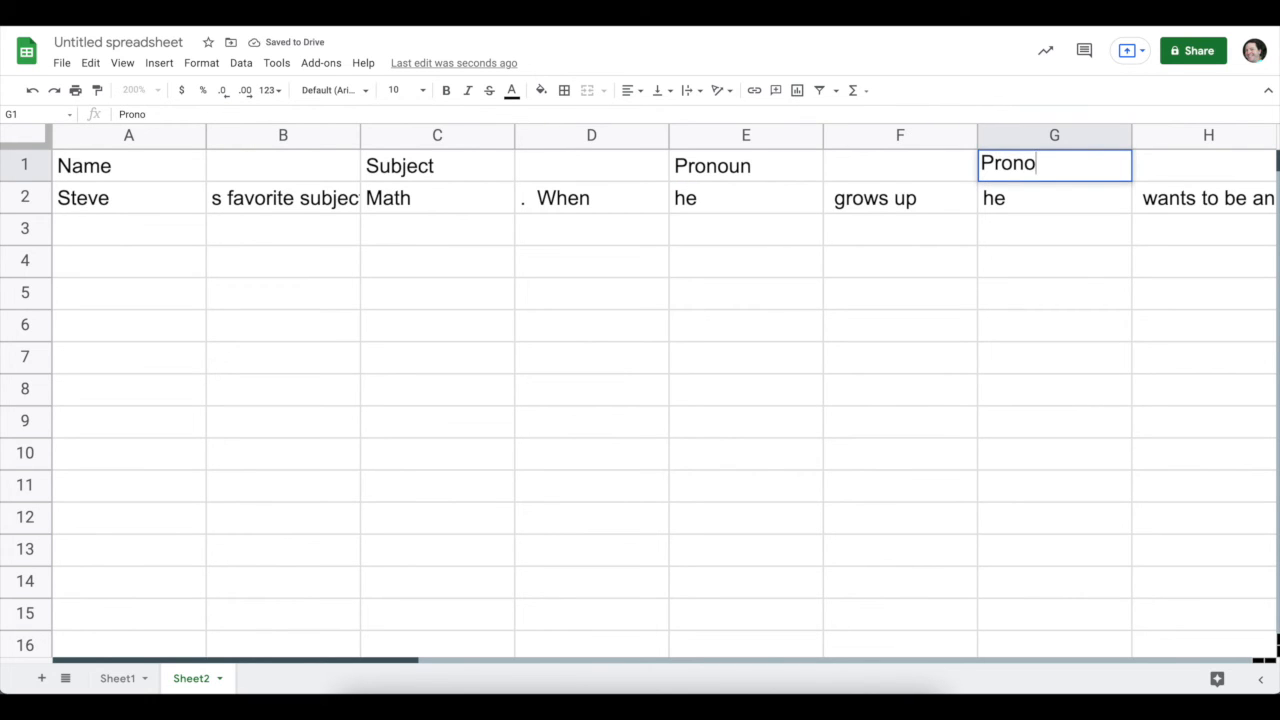
key(Tab)
key(Tab)
text(Career)
key(Tab)
key(Tab)
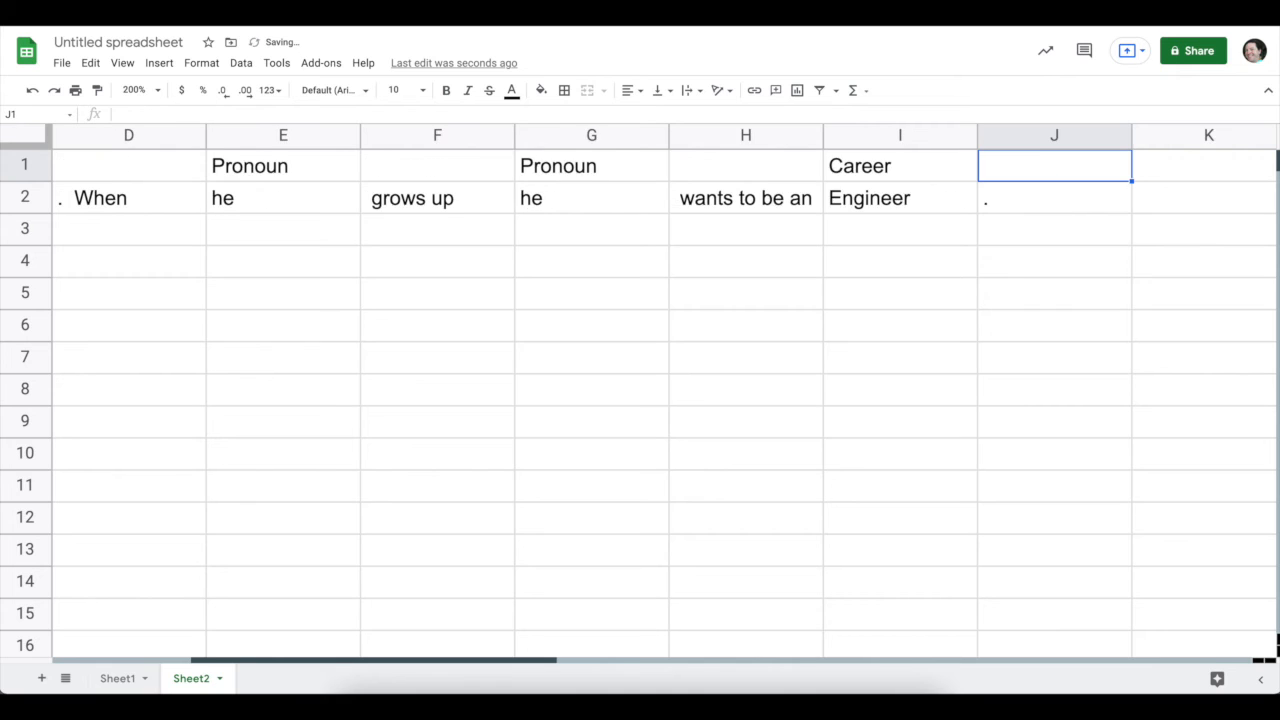
text(Merged)
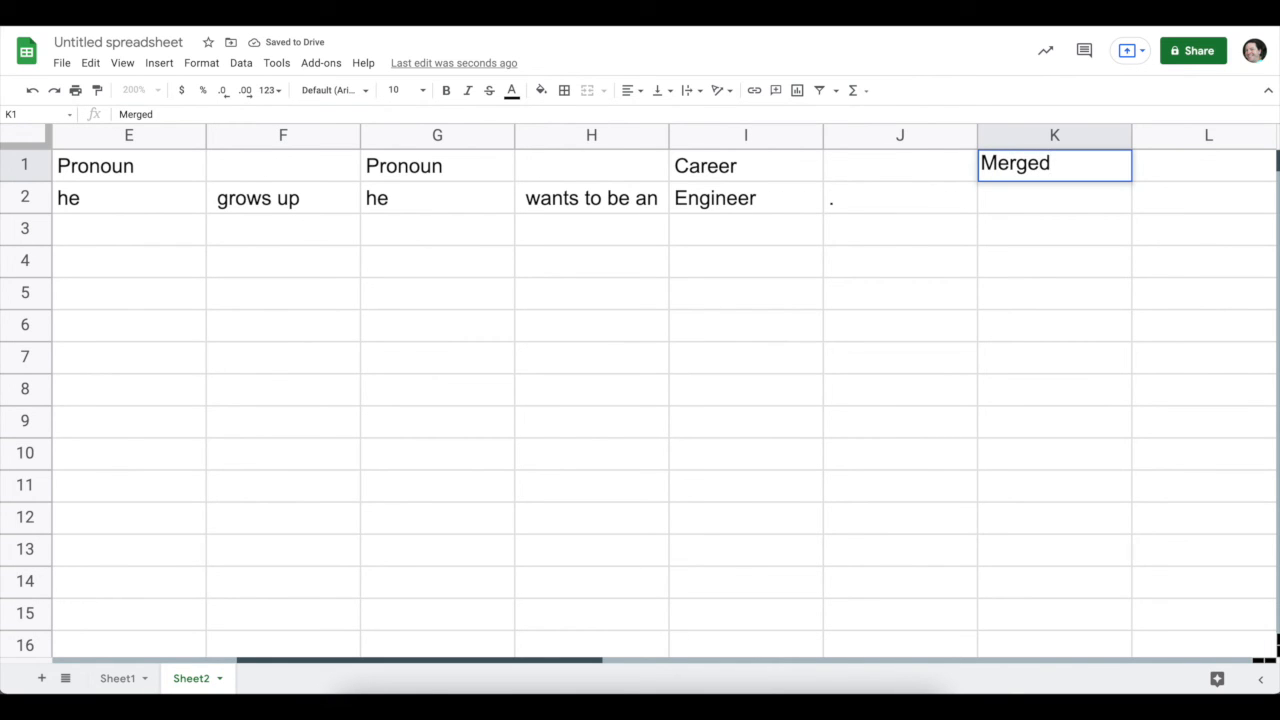
key(Return)
Merge the sentence pieces of row 2 in K2 with =concatenate(A2:J2)
text(=)
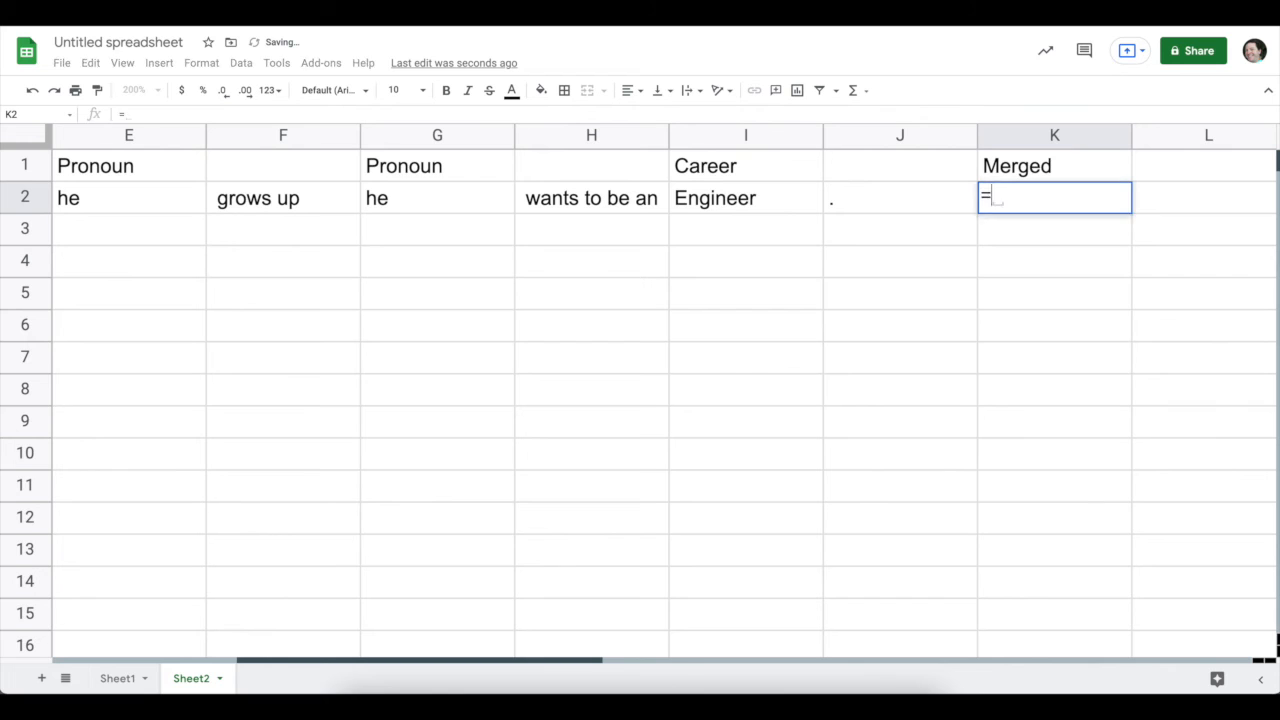
text(concatenate()
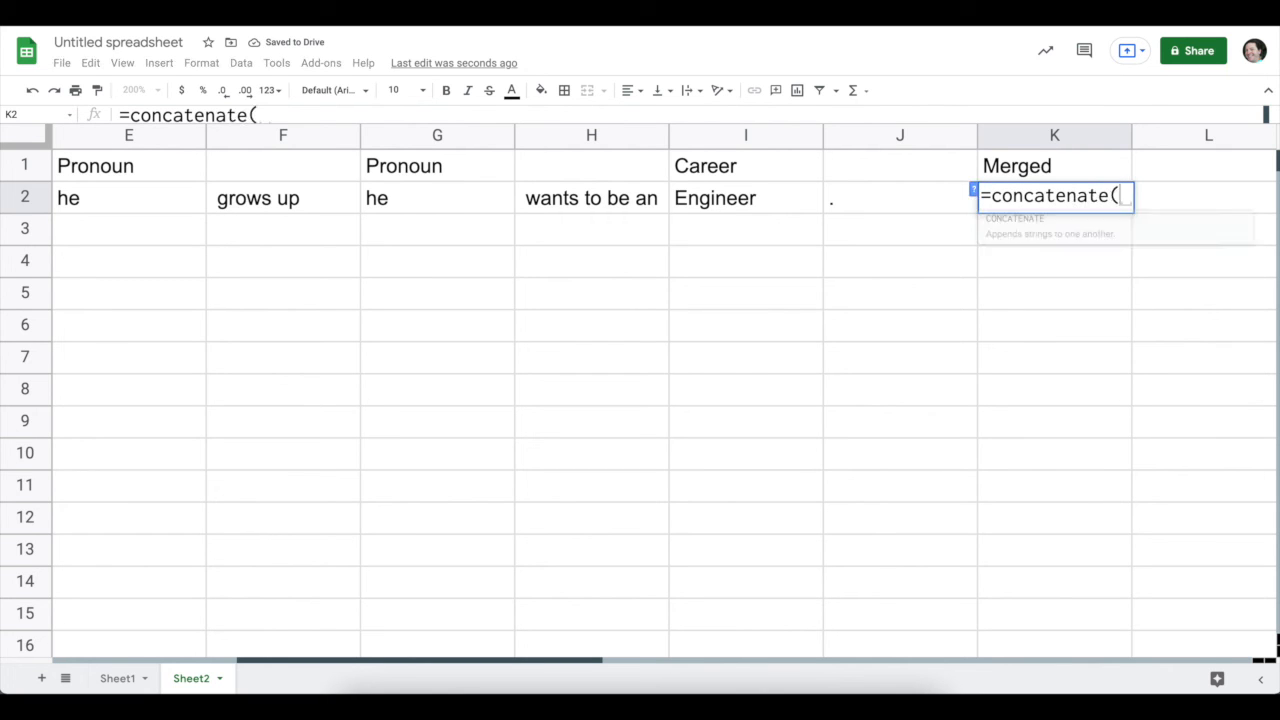
drag(866, 200, 68, 200)
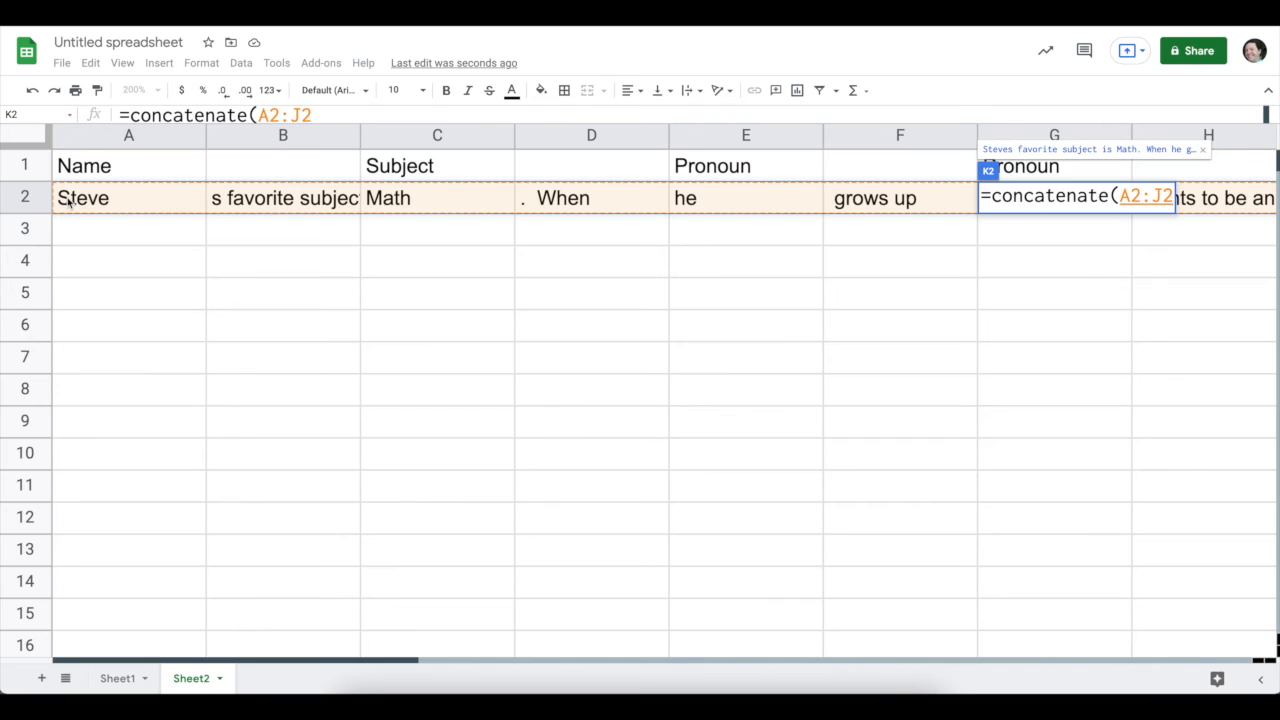
key(Return)
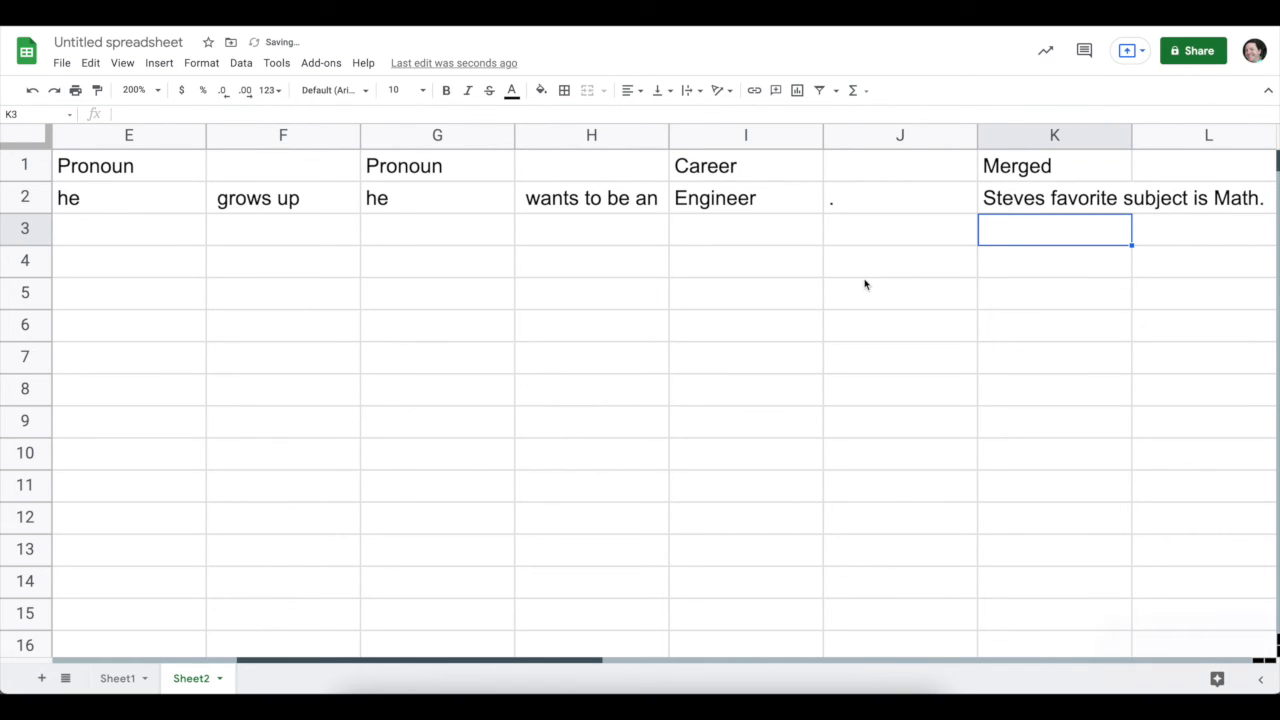
Add the missing apostrophe at the start of B2 so its text reads "'s favorite subject is", and check the merged sentence
scroll(236, 210, left, 10)
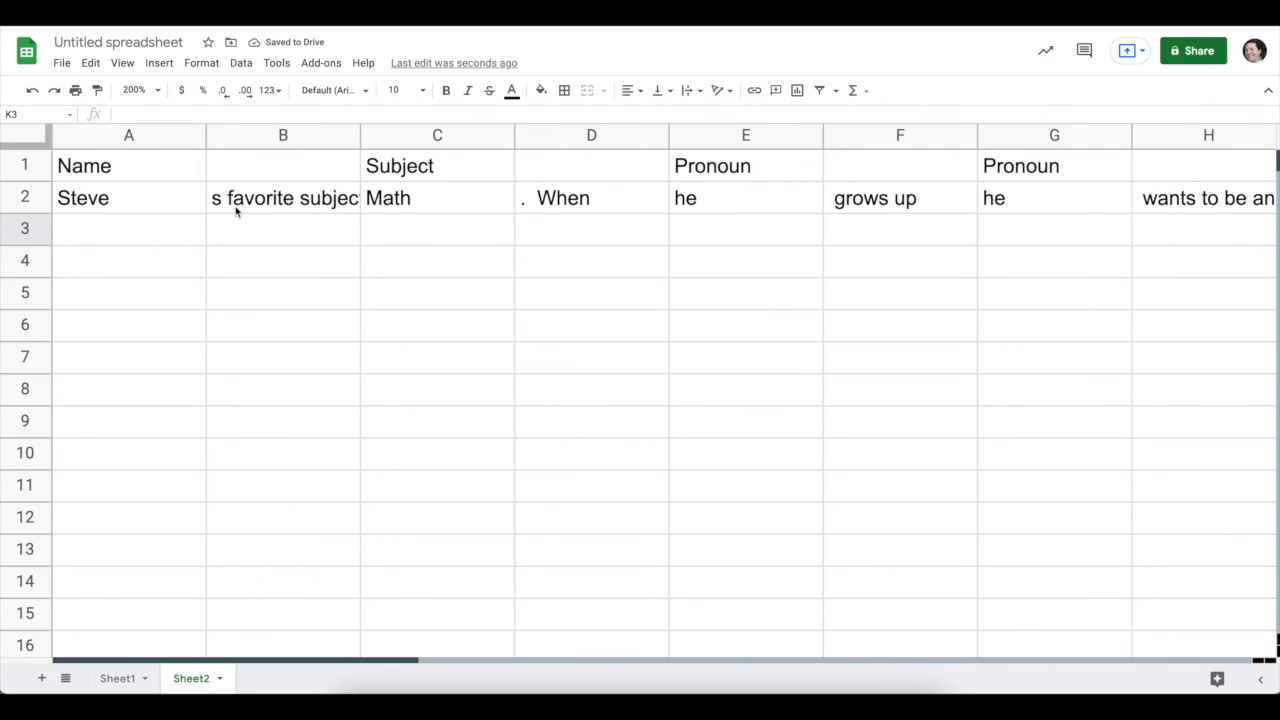
click(214, 204)
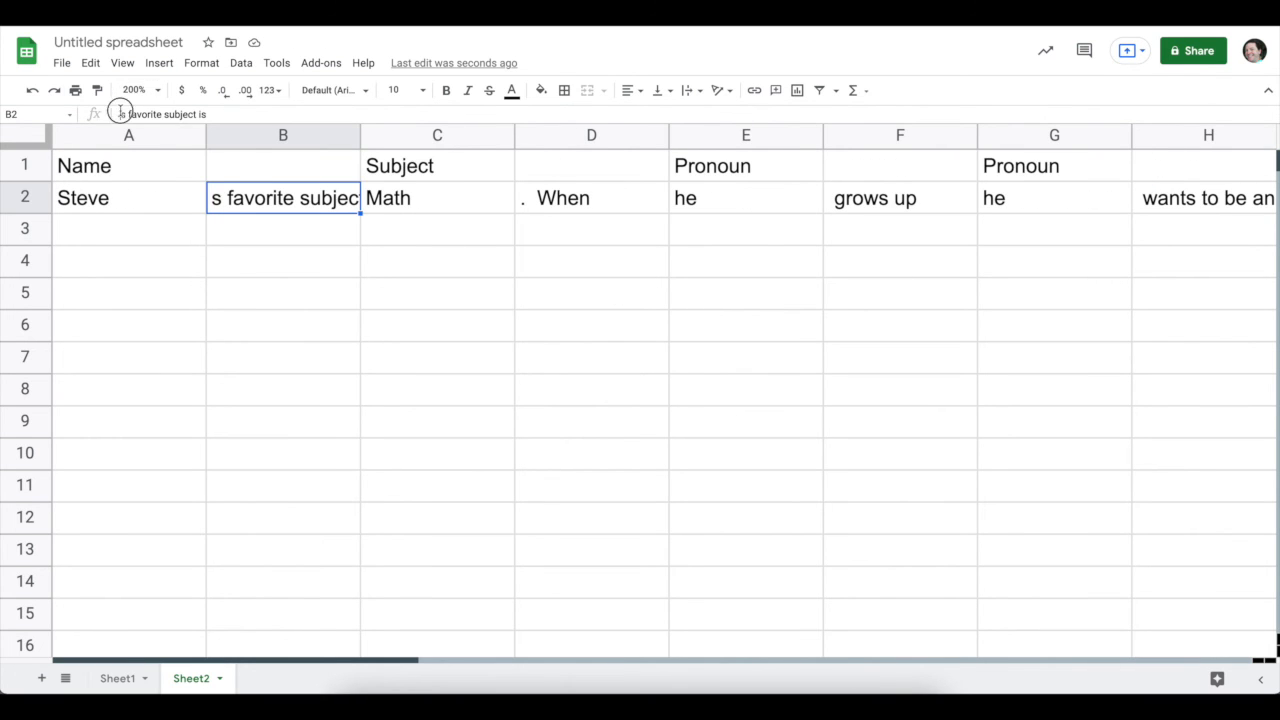
click(120, 114)
text(')
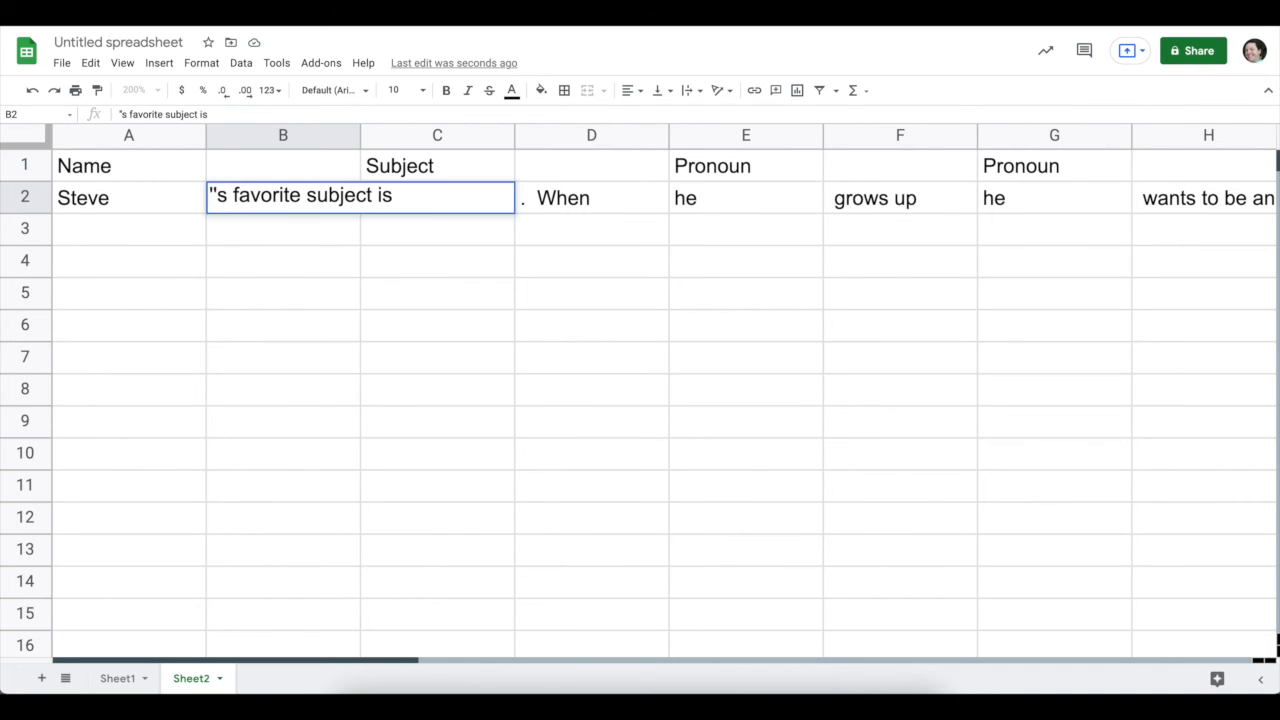
key(Return)
scroll(539, 223, right, 10)
scroll(539, 223, left, 6)
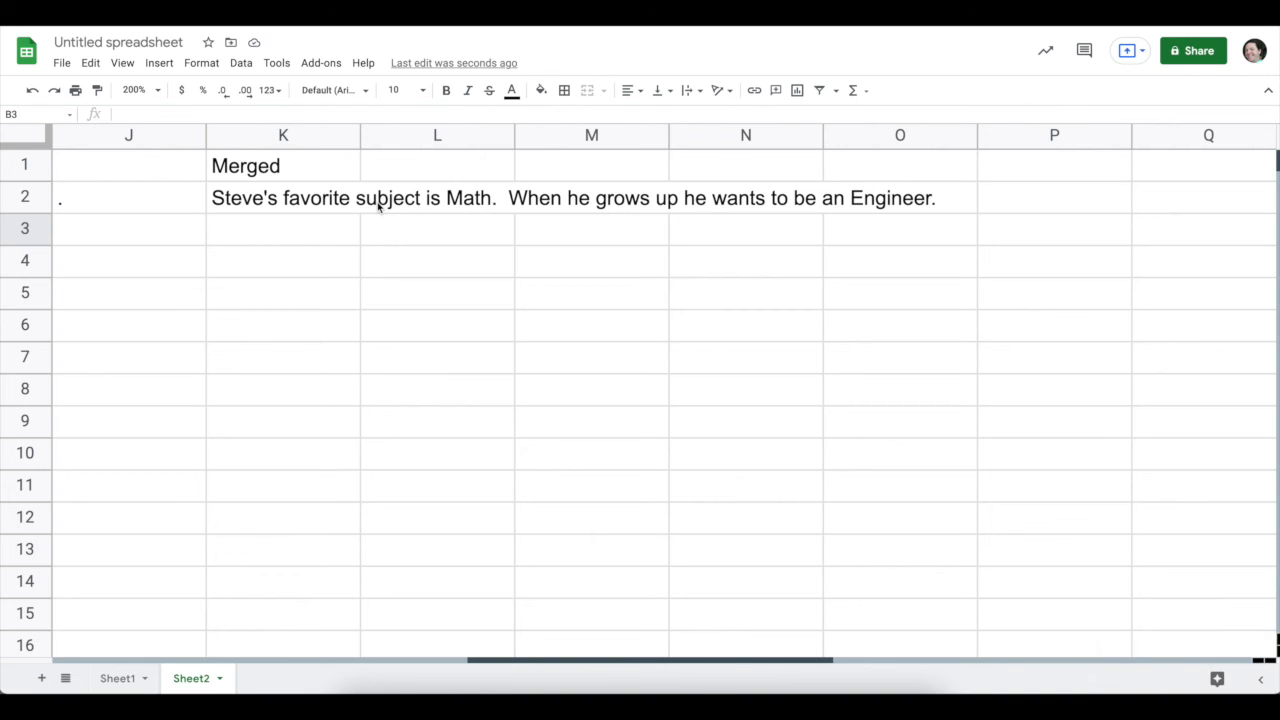
Try filling the connecting text of B2 down through B10
scroll(378, 207, left, 9)
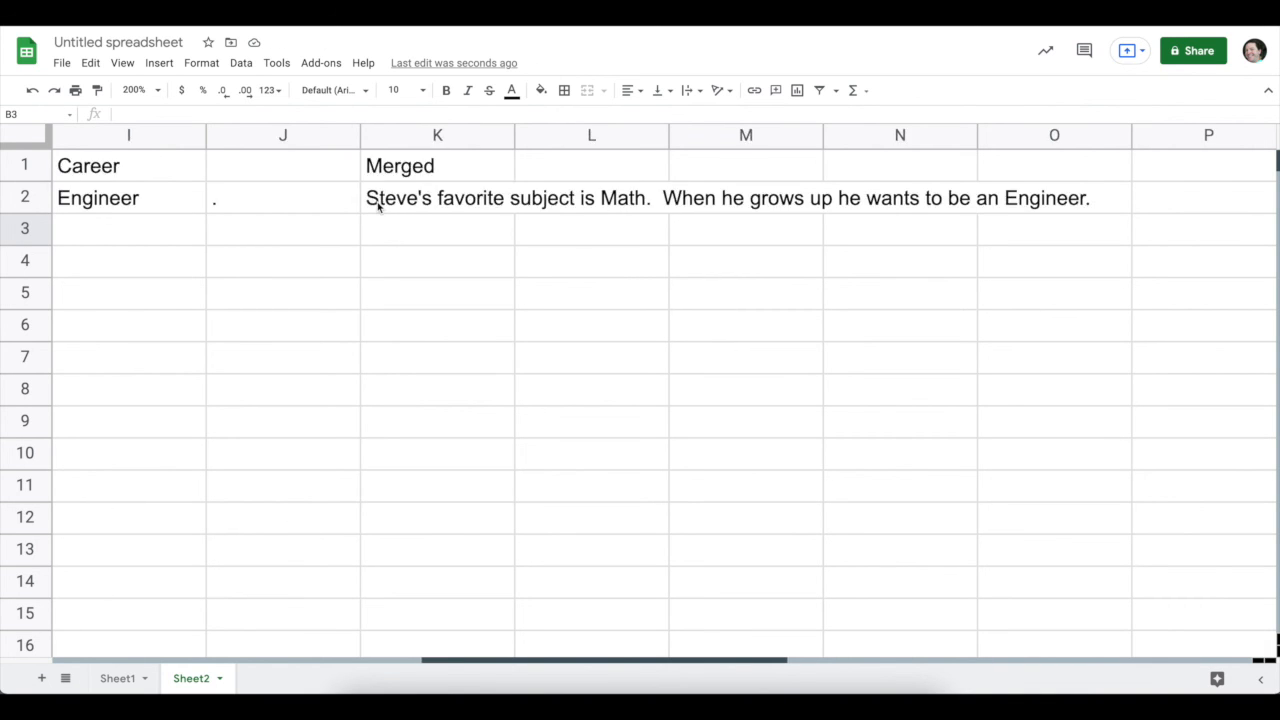
click(306, 179)
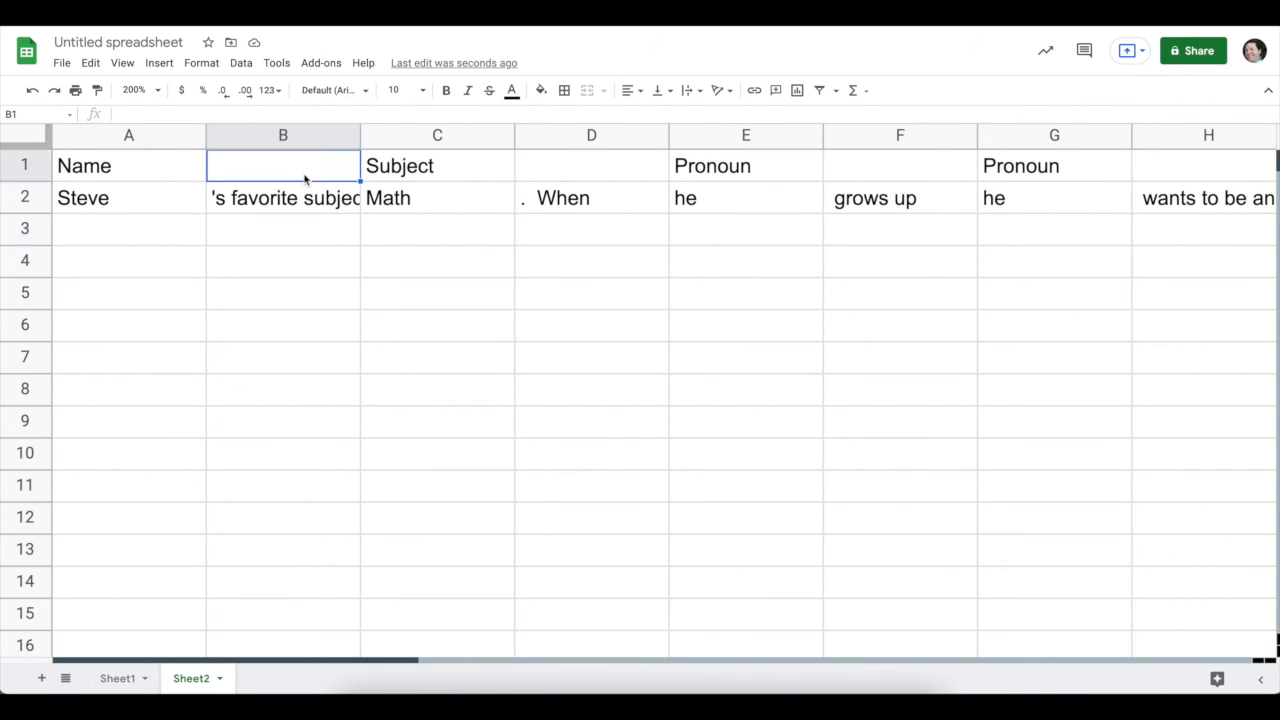
click(340, 208)
drag(362, 206, 355, 455)
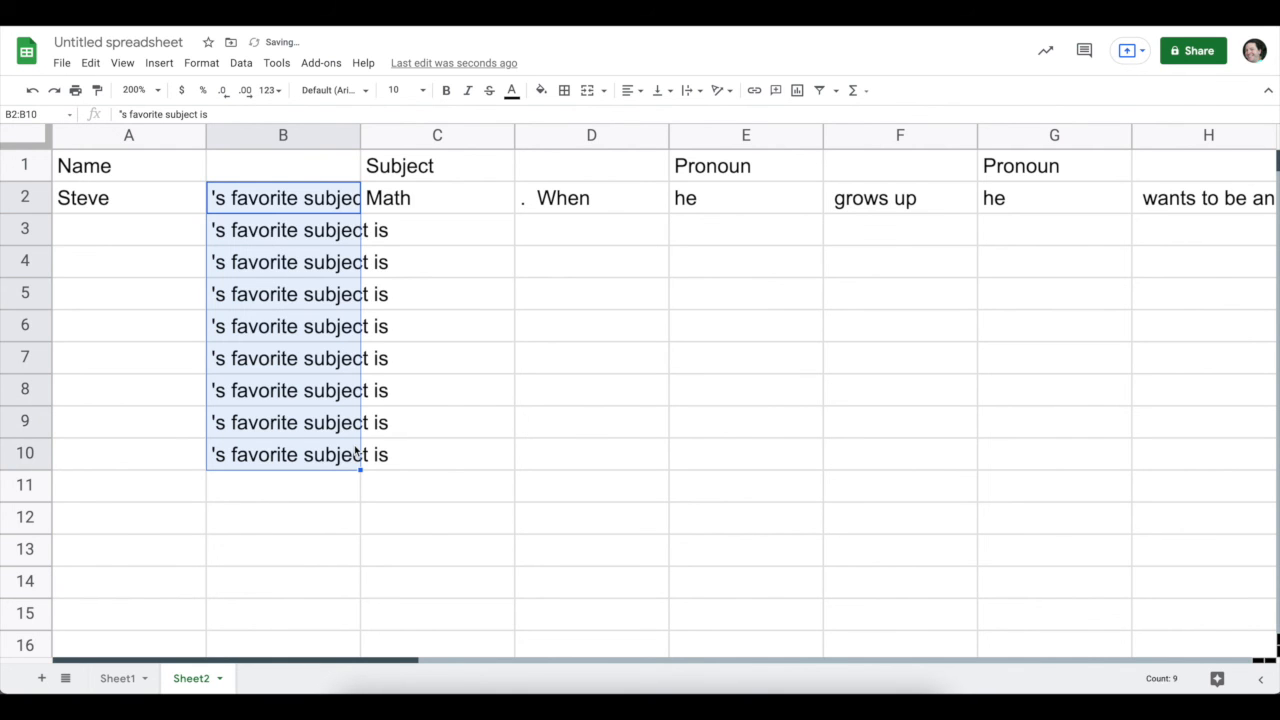
click(603, 200)
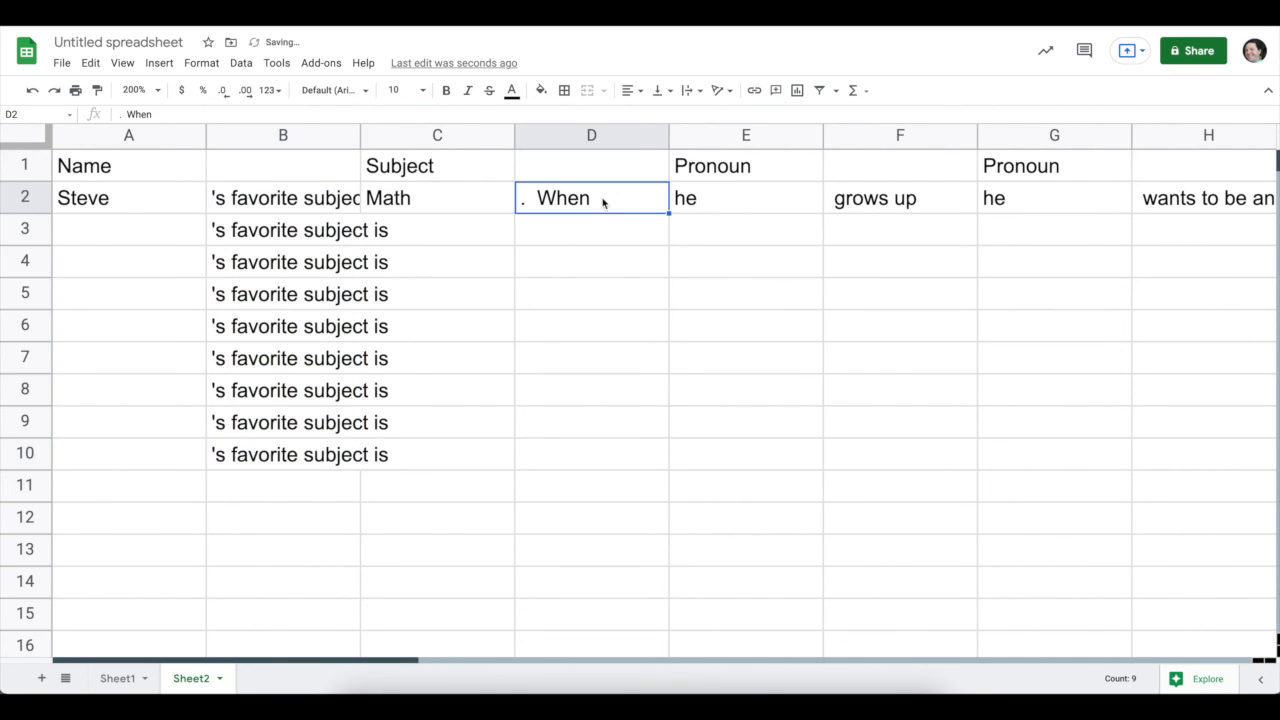
key(ctrl+z)
Fill the whole row of linked answers, connecting text and merged formula from A2:K2 down through row 14
click(157, 203)
drag(449, 220, 1108, 598)
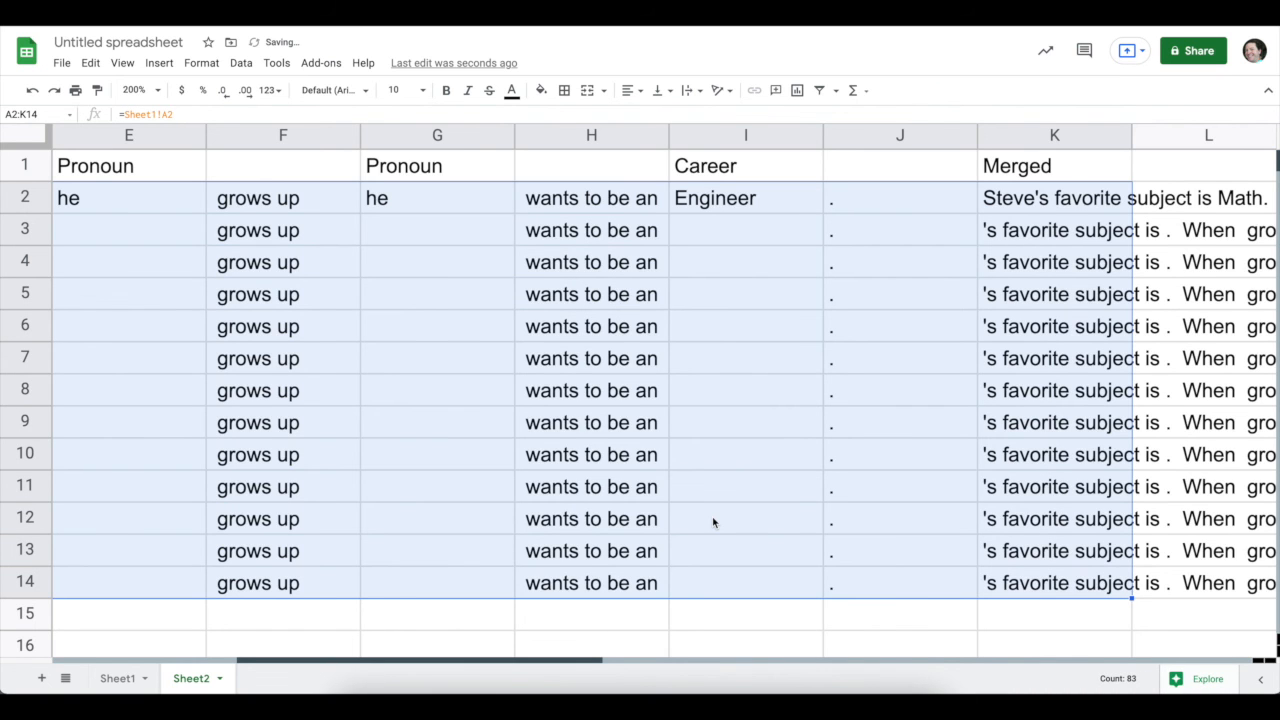
scroll(713, 521, left, 6)
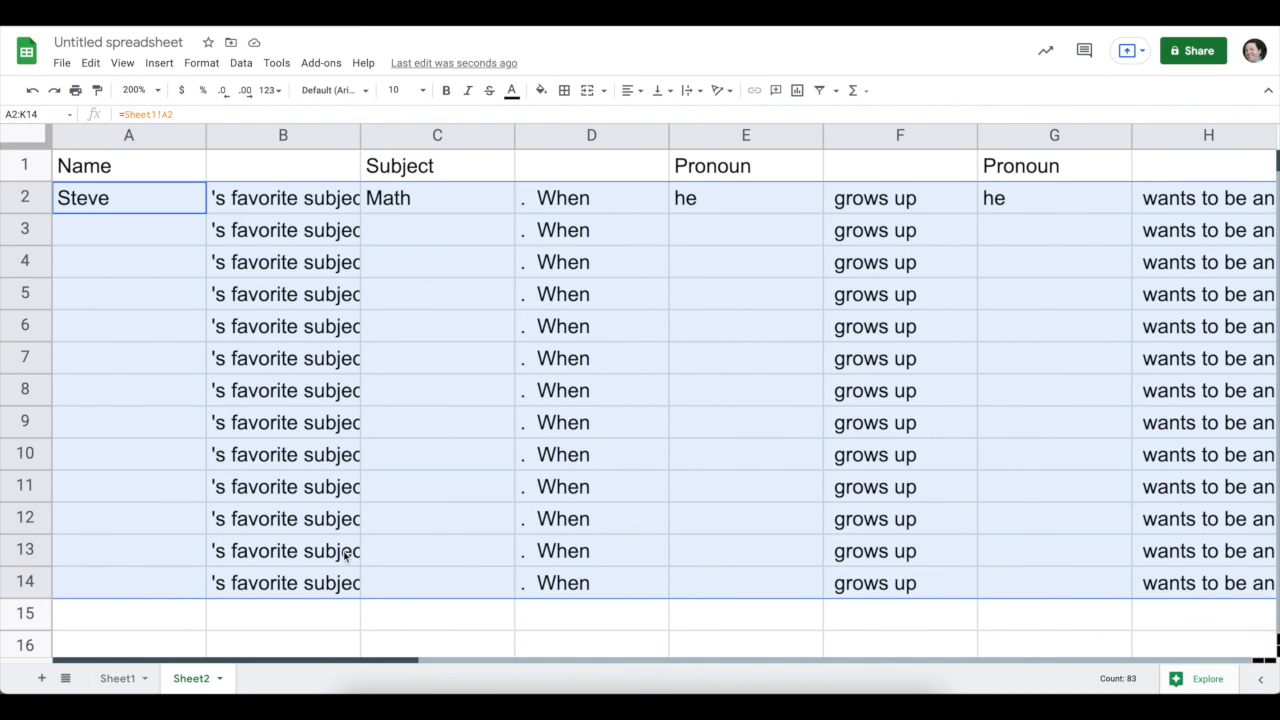
On Sheet1, copy the CONCATENATE formula from F2 down to F3
click(110, 681)
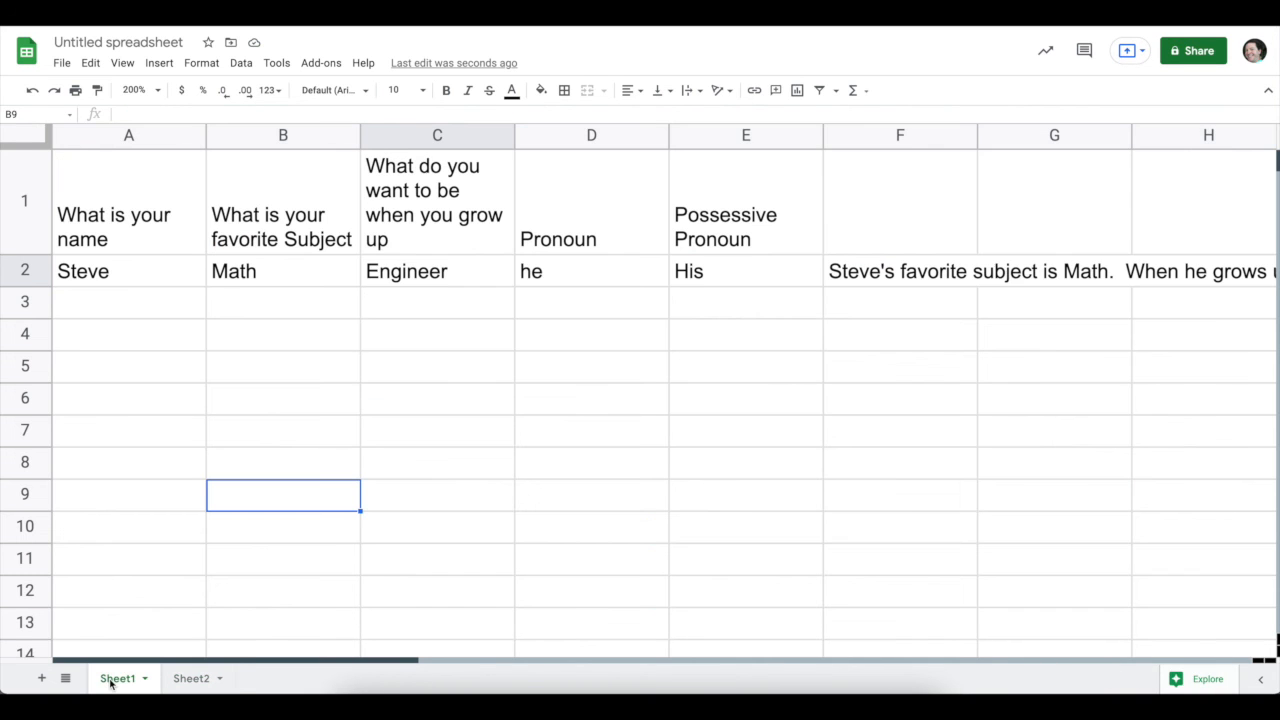
click(913, 272)
drag(977, 286, 978, 315)
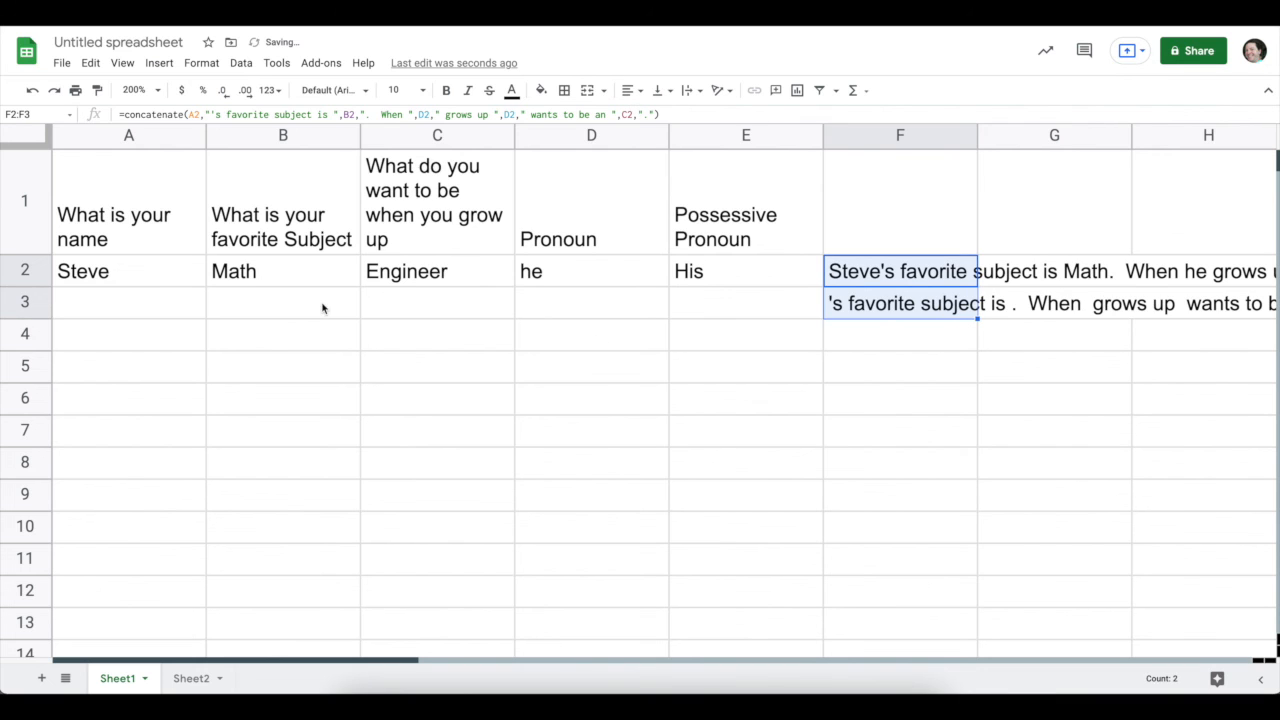
Enter a second survey response in row 3 with a student's first name, favorite subject Reading and career Lawyer
click(175, 307)
text(Sarah)
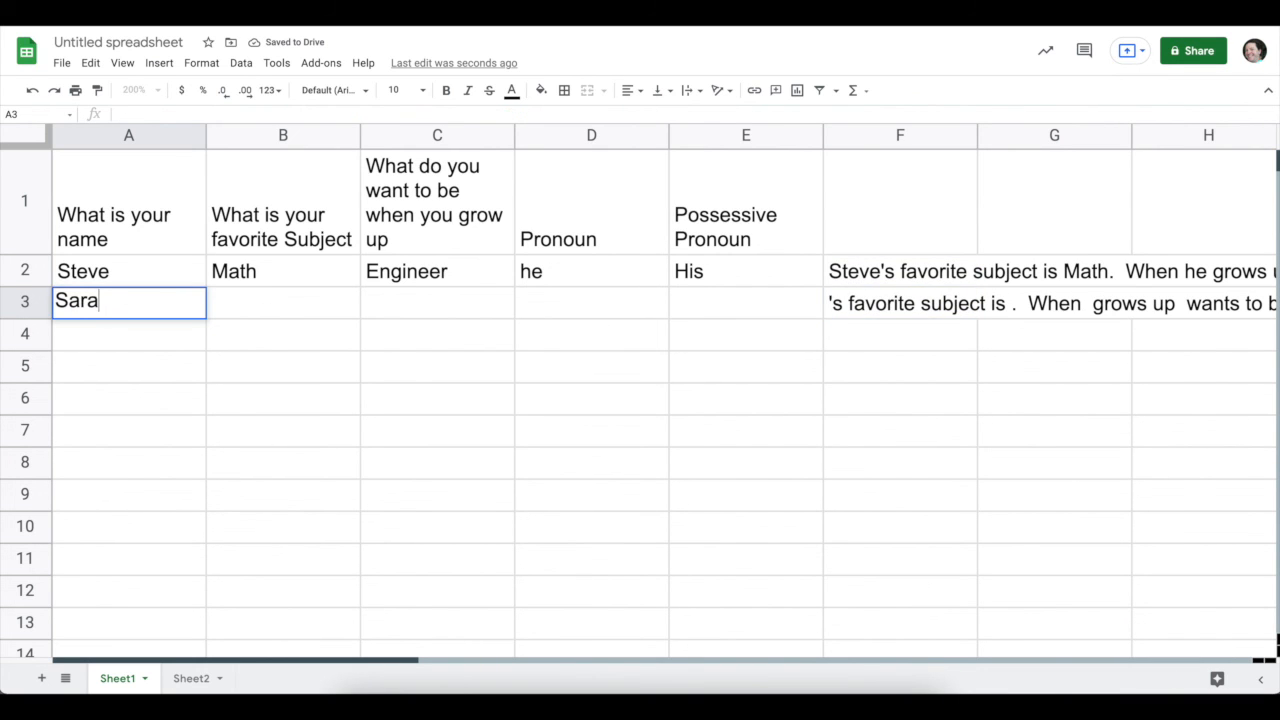
key(Tab)
text(E)
key(BackSpace)
text(Reading)
key(Tab)
text(Lawyer)
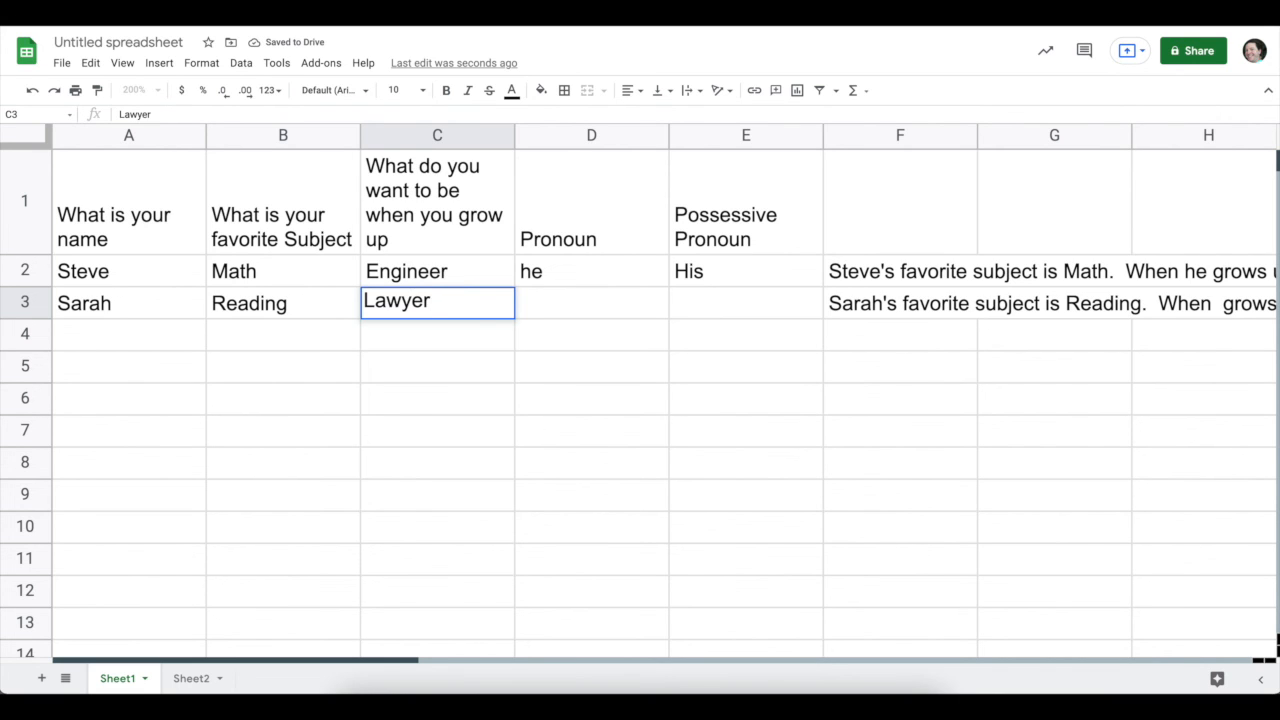
Enter she as the pronoun in D3 and her as the possessive pronoun in E3
key(Tab)
text(she)
key(Tab)
text(her)
key(Return)
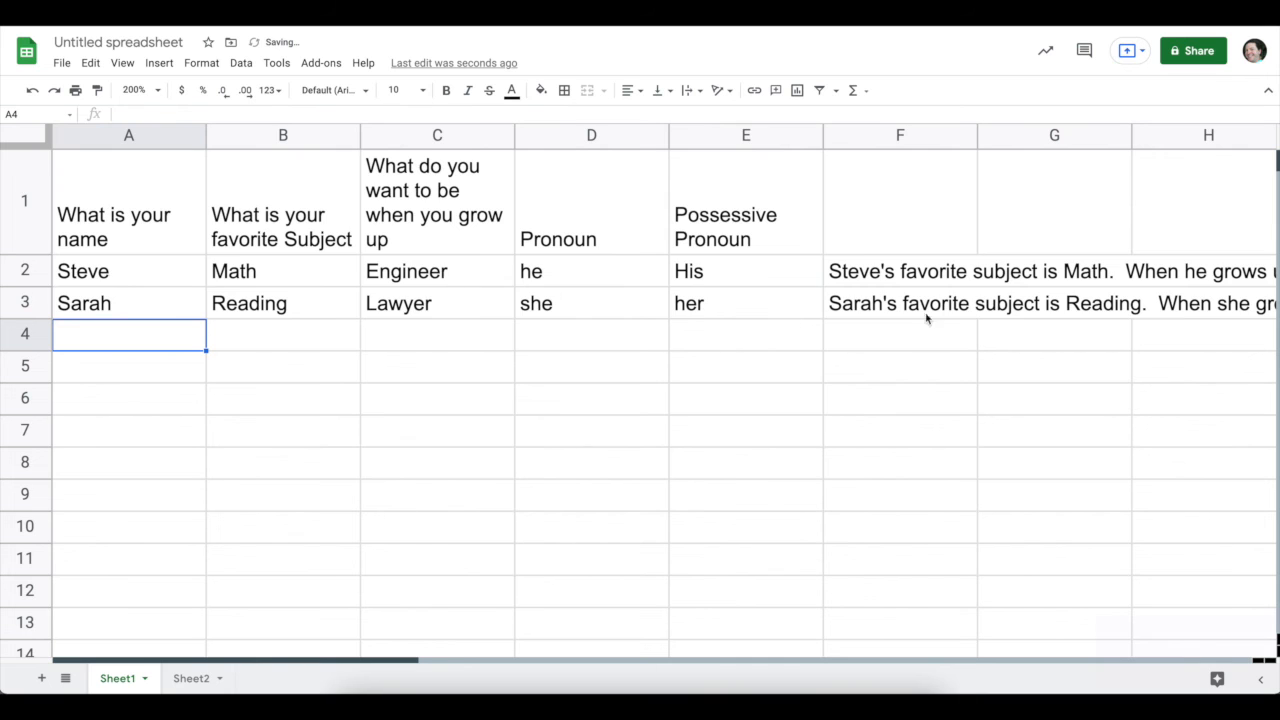
Check the second respondent's sentence in F3 of Sheet1 and in the Merged column of Sheet2
scroll(937, 315, right, 2)
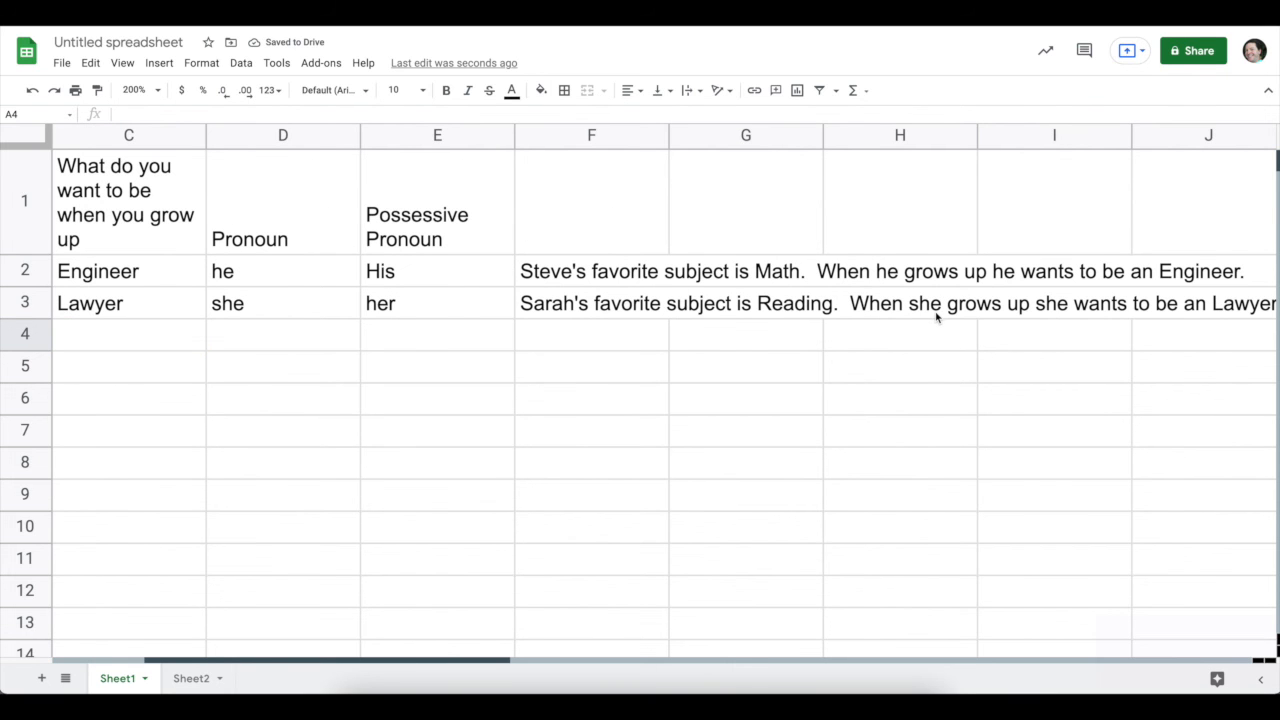
scroll(937, 315, right, 2)
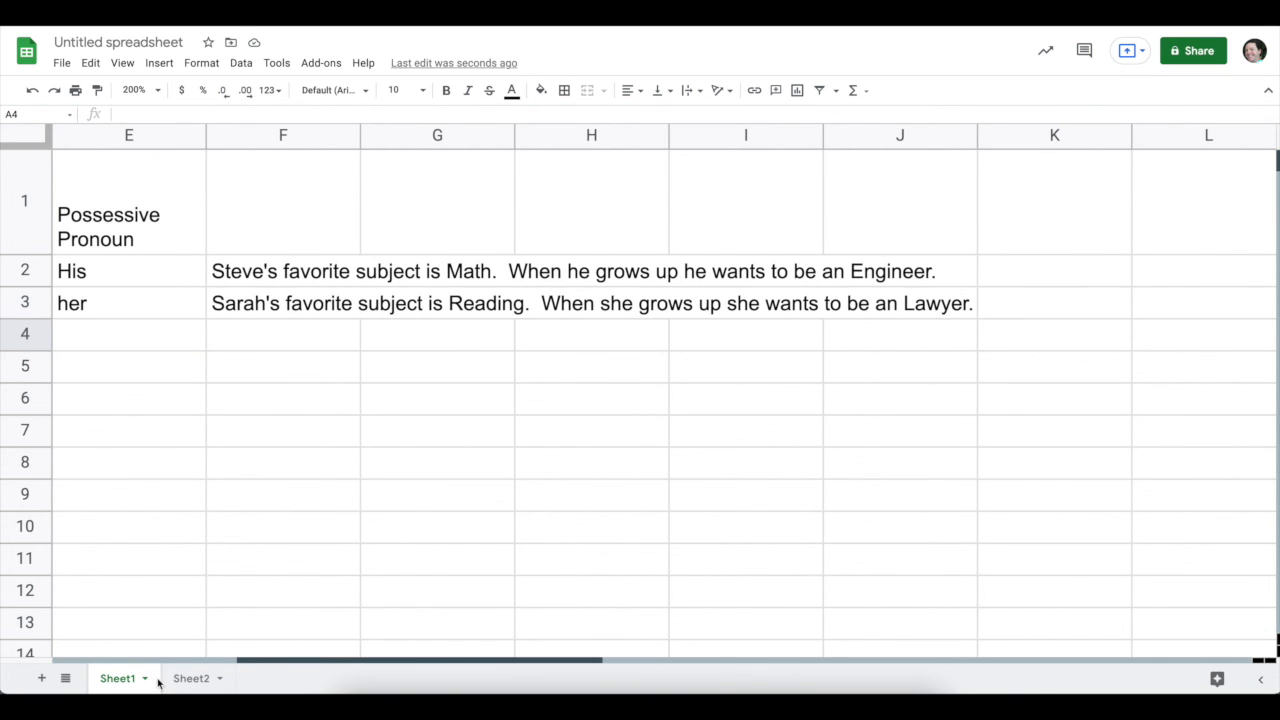
click(191, 678)
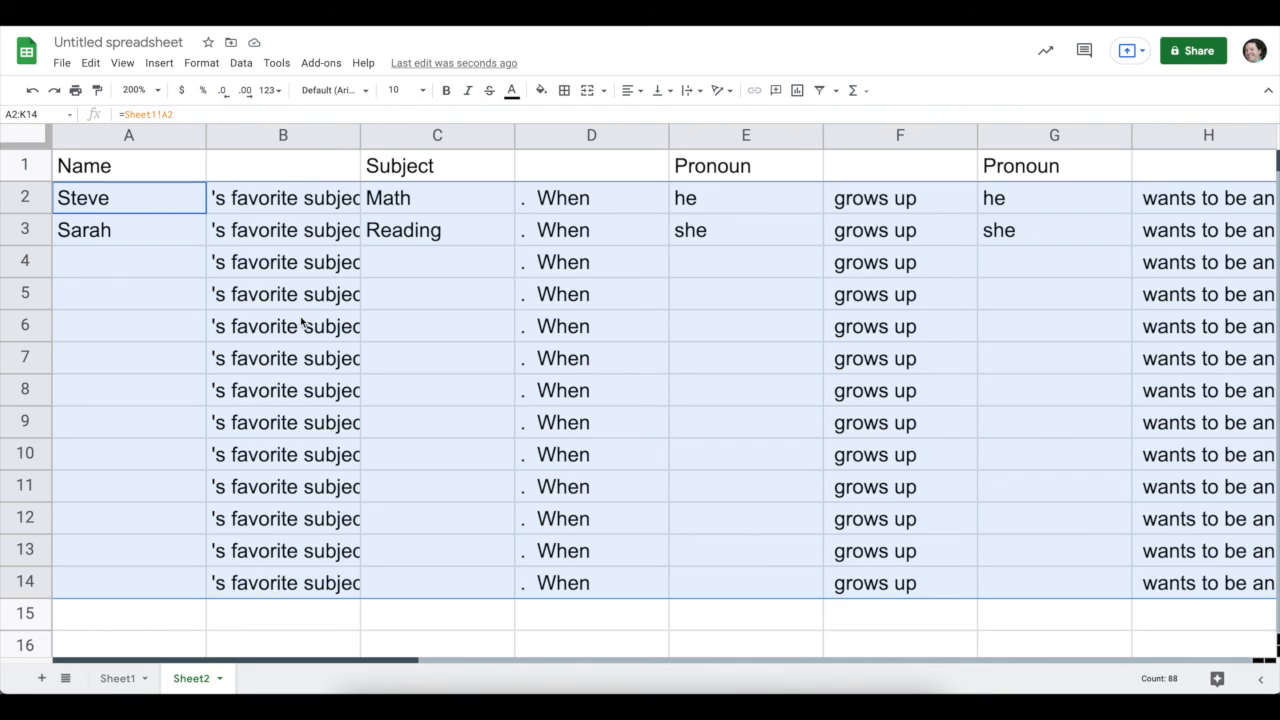
scroll(351, 315, right, 2)
scroll(351, 315, right, 4)
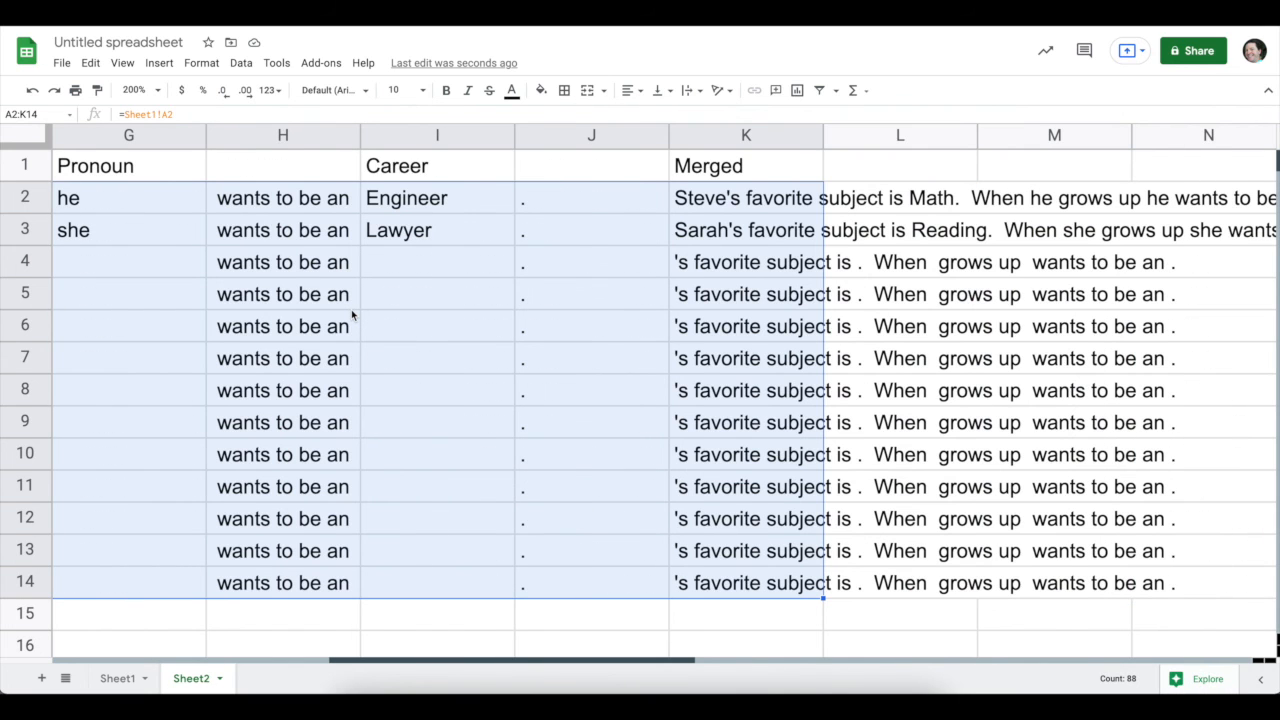
scroll(845, 243, right, 2)
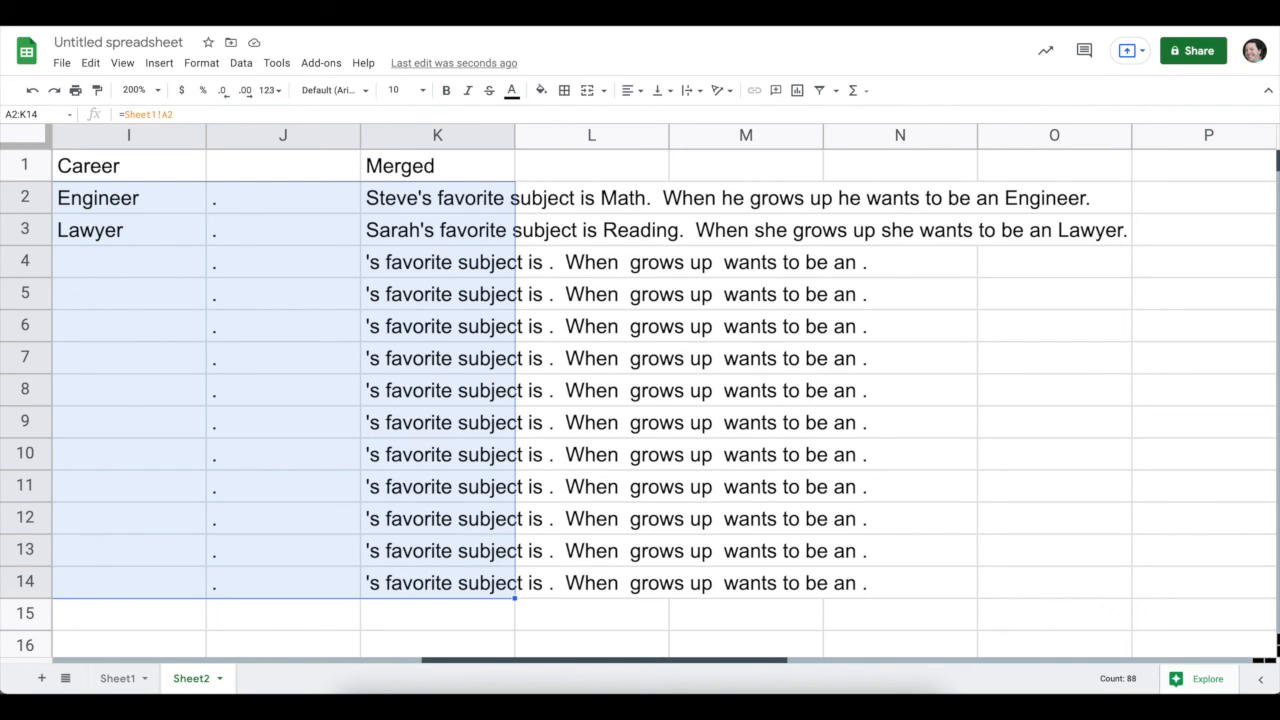
mouse_move(640, 27)
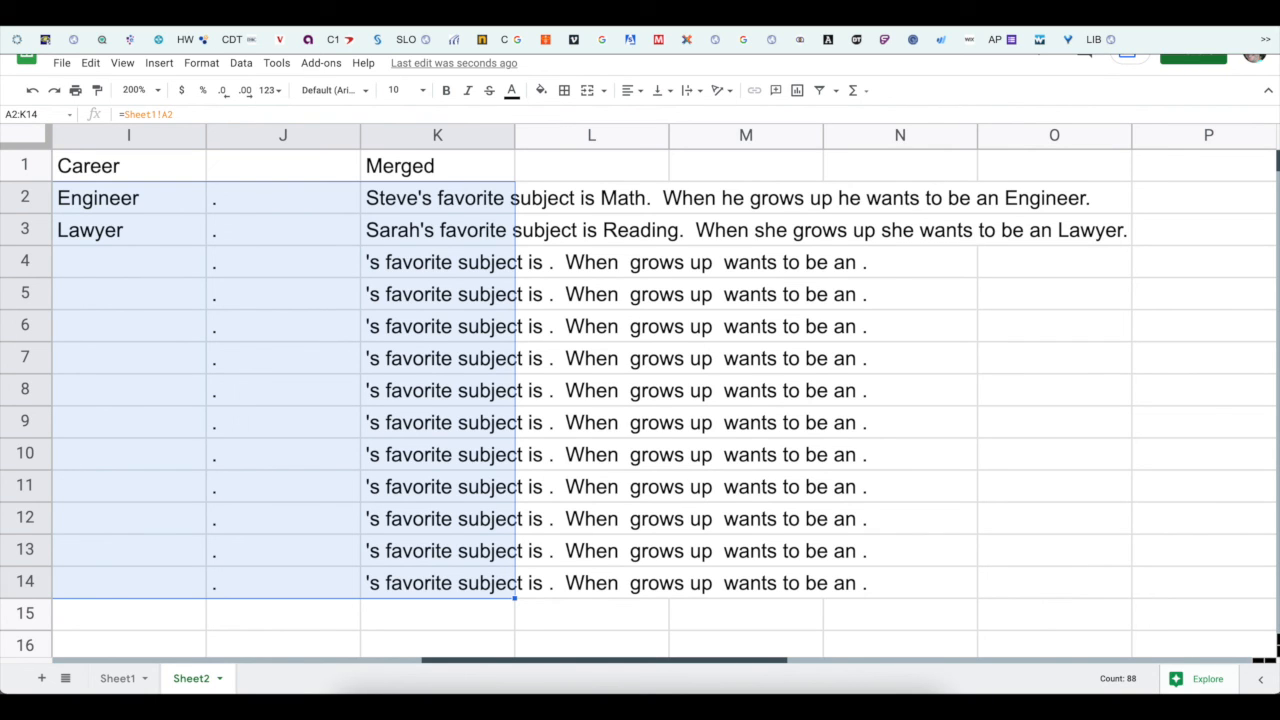